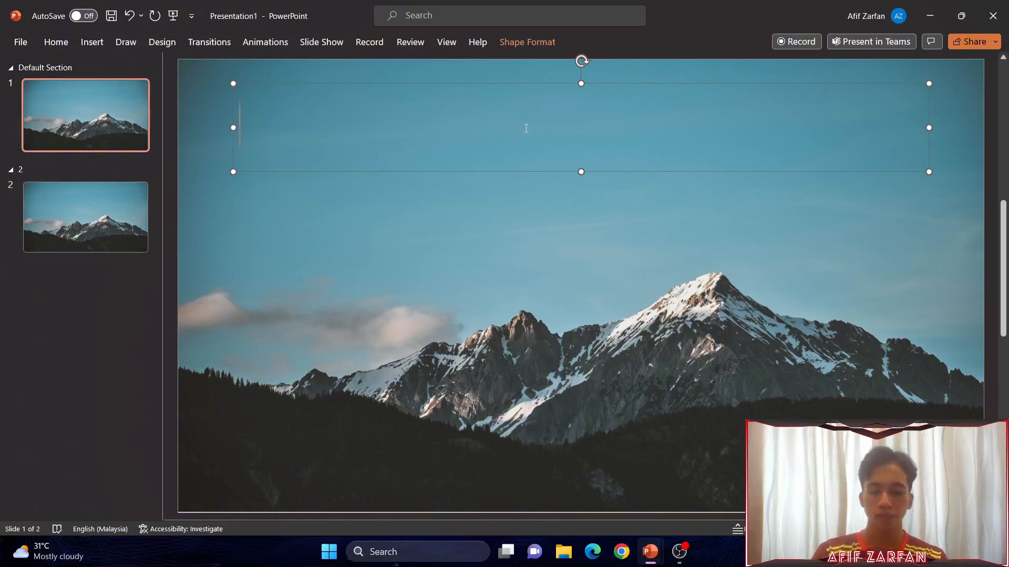
- Check the title in the BetterVersion presentation and enter "TRANSFORM INTO THE BEST VERSION OF YOURSELF" as the title of slide 1 in Presentation1
{"action": "mouse_move", "coordinate": [650, 552]}
{"action": "left_click", "coordinate": [620, 509]}
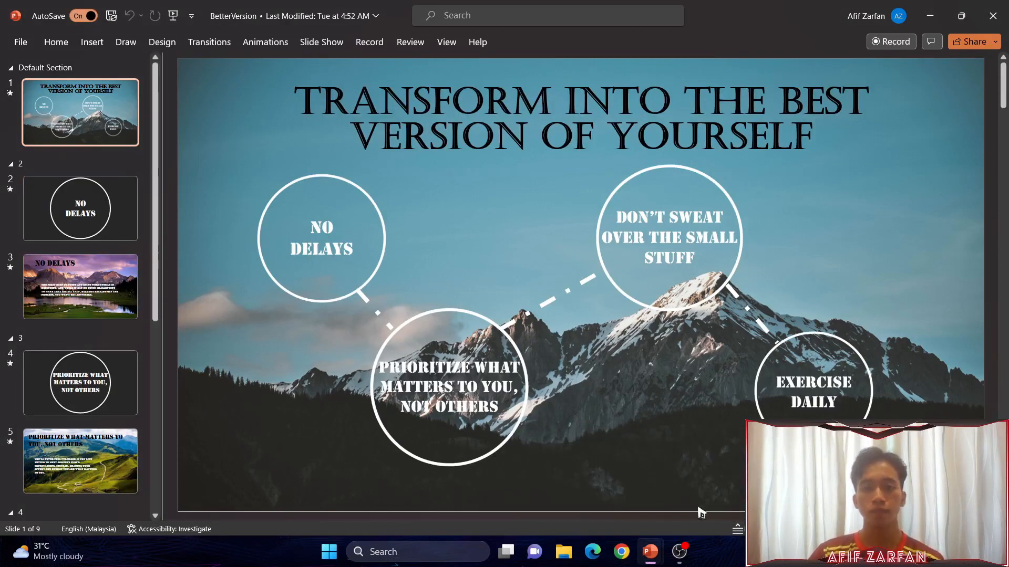
{"action": "mouse_move", "coordinate": [650, 552]}
{"action": "left_click", "coordinate": [698, 486]}
{"action": "type", "text": "T"}
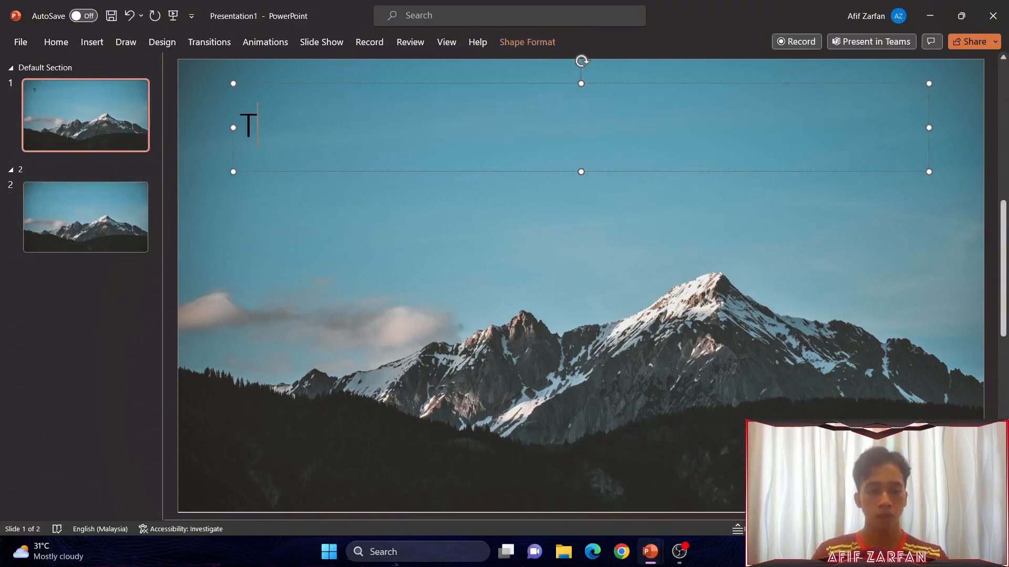
{"action": "type", "text": "RANSFORM"}
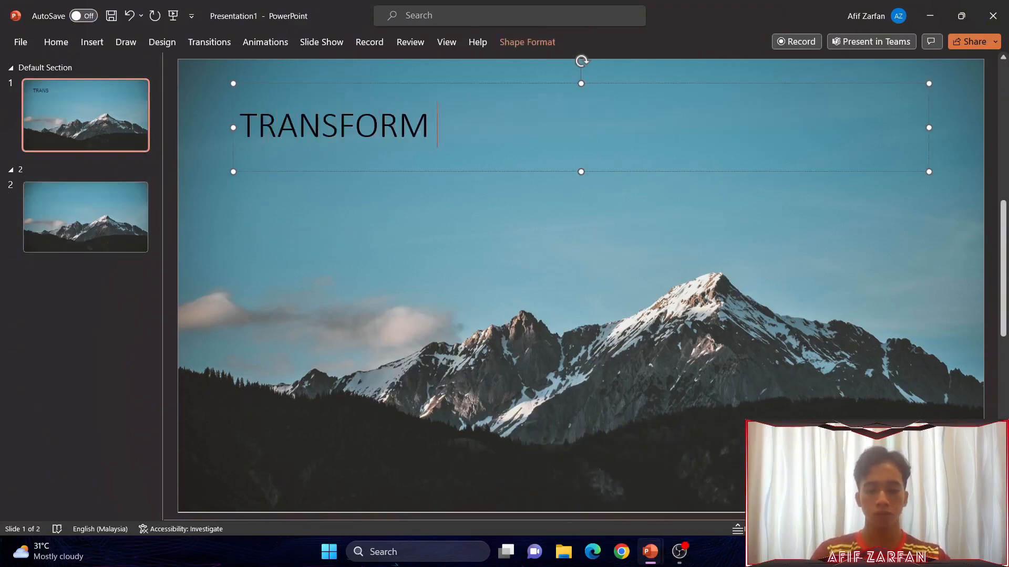
{"action": "type", "text": " INTO THE "}
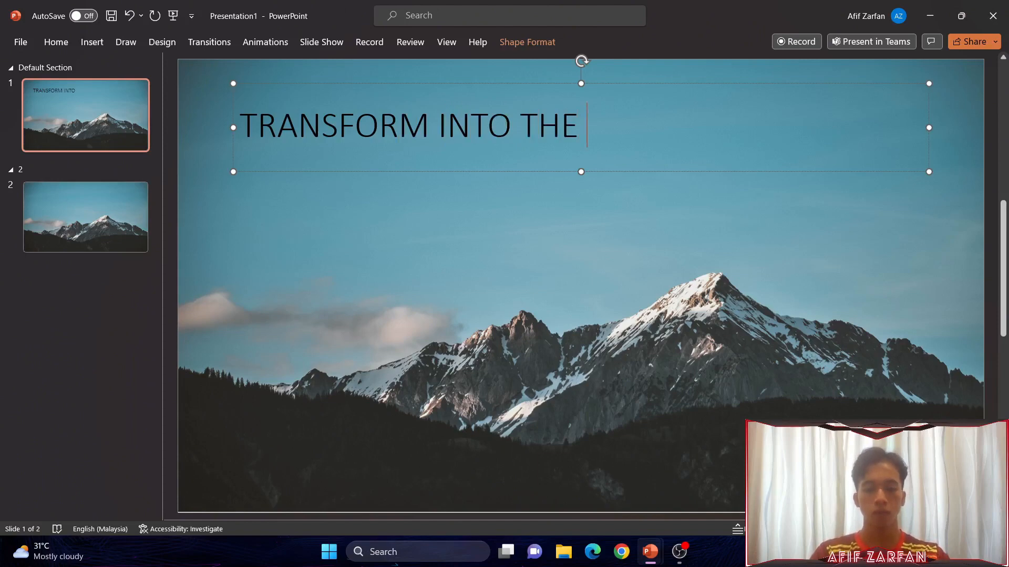
{"action": "type", "text": "BEST VE"}
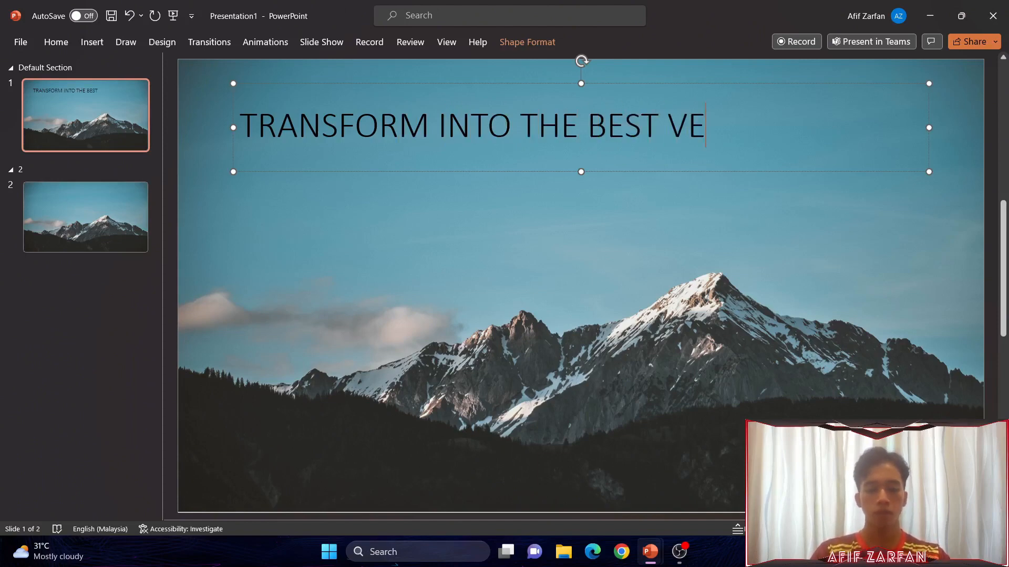
{"action": "type", "text": "RSION OF"}
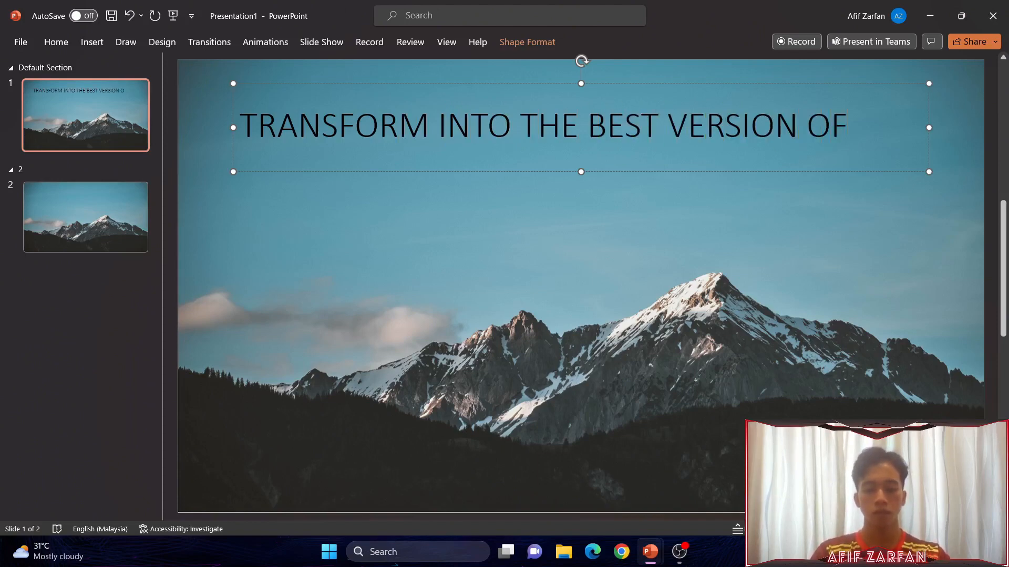
{"action": "type", "text": " YOURSELF"}
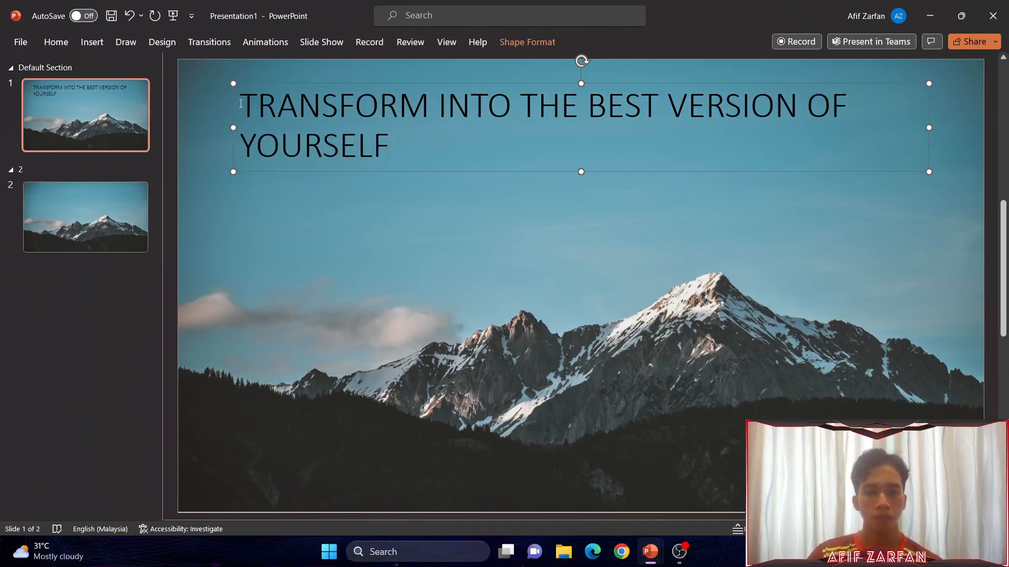
- Format the whole title on slide 1 in the Castellar font and make it bold
{"action": "mouse_move", "coordinate": [241, 104]}
{"action": "left_mouse_down"}
{"action": "mouse_move", "coordinate": [356, 105]}
{"action": "mouse_move", "coordinate": [258, 105]}
{"action": "left_mouse_up"}
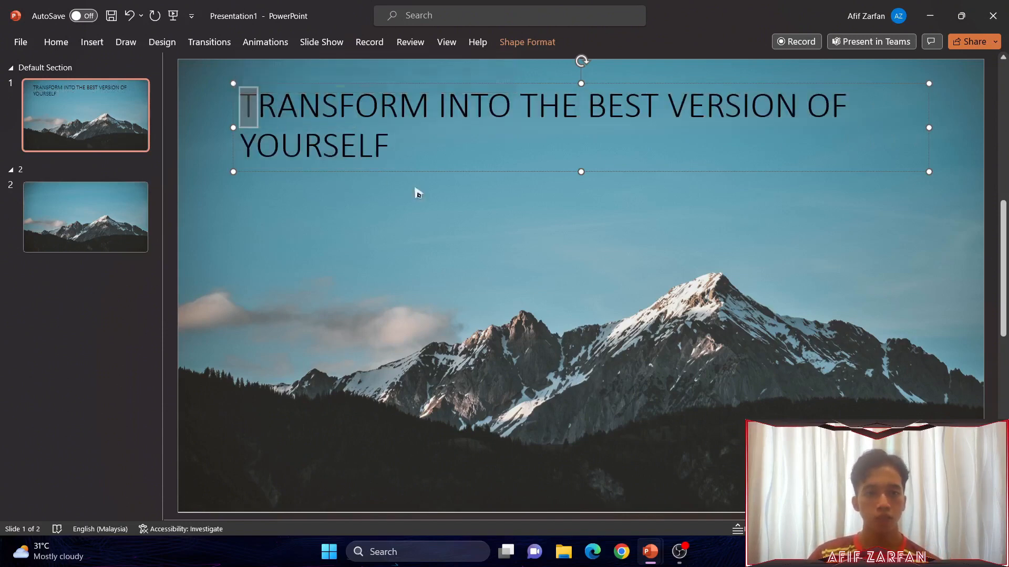
{"action": "left_click", "coordinate": [378, 218]}
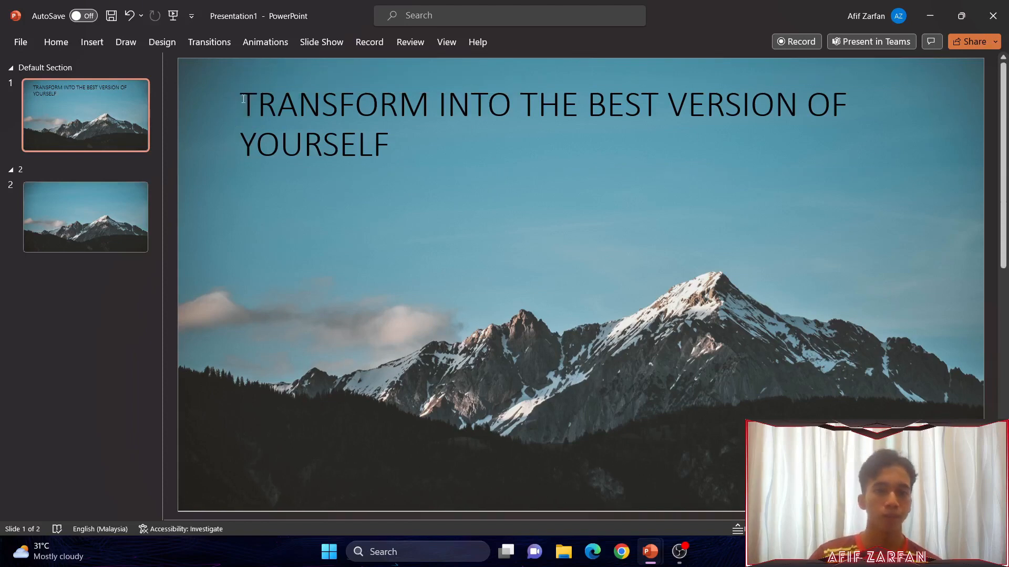
{"action": "triple_click", "coordinate": [244, 98]}
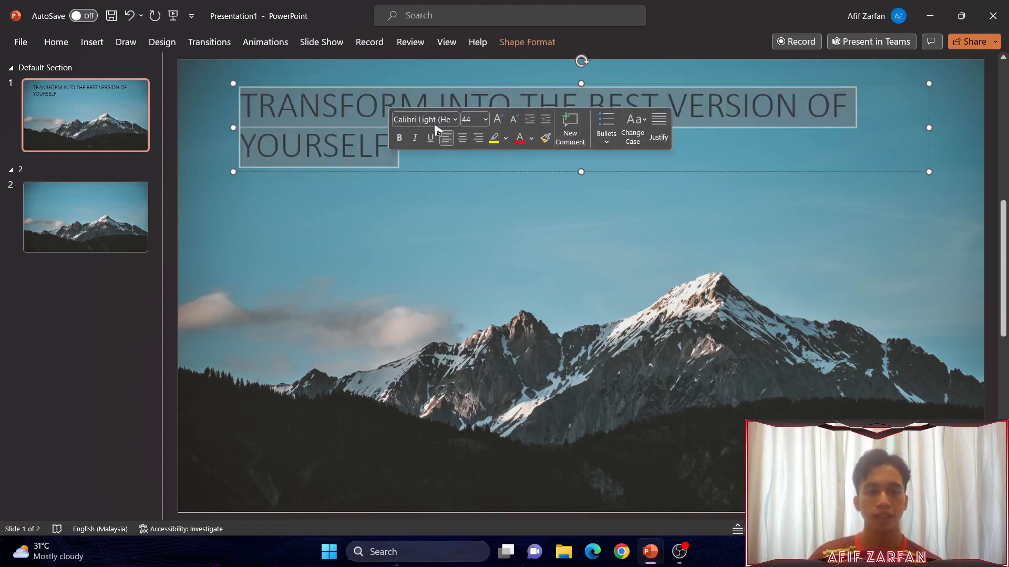
{"action": "left_click", "coordinate": [455, 120]}
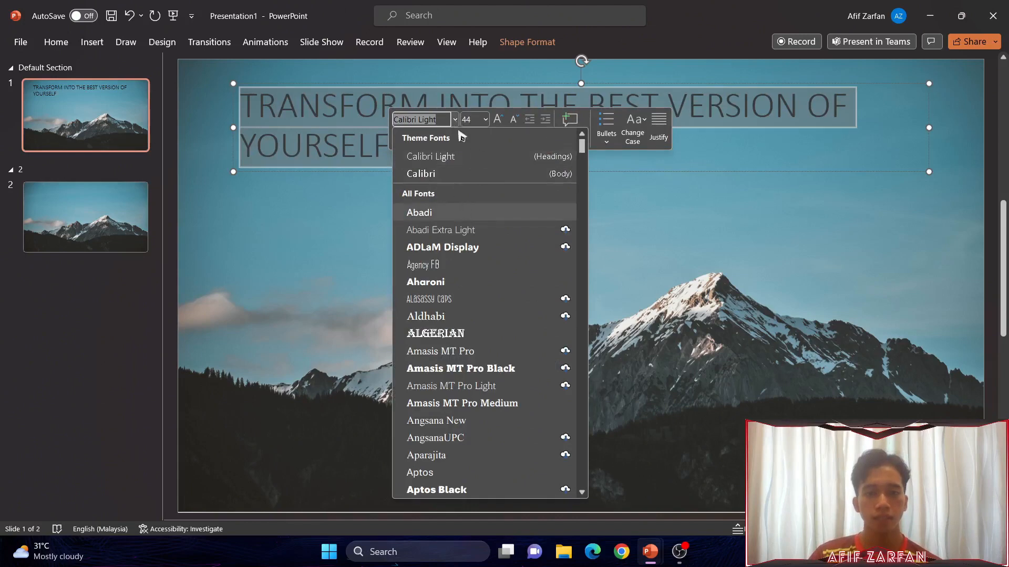
{"action": "scroll", "coordinate": [515, 194], "scroll_direction": "down", "scroll_amount": 7}
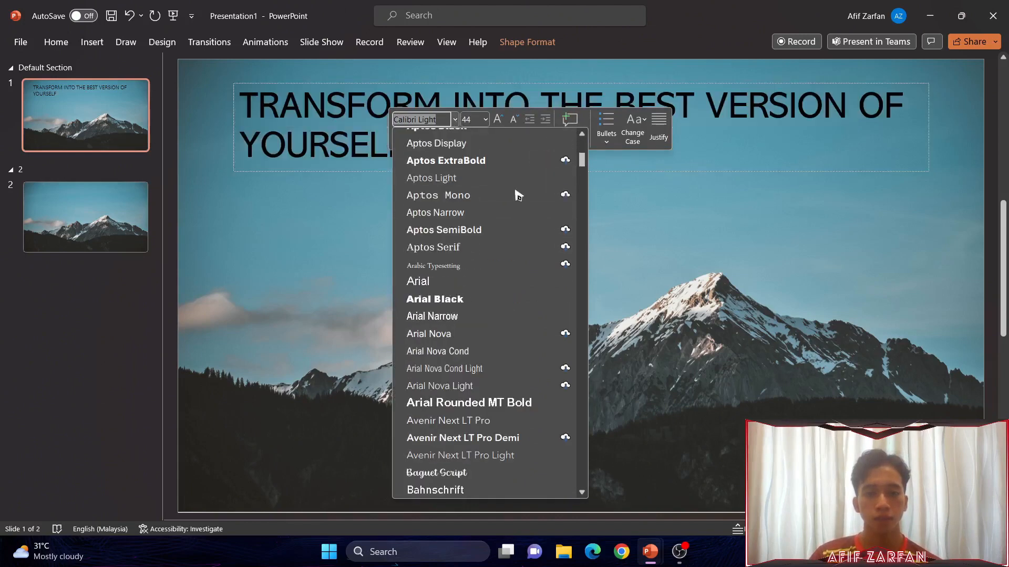
{"action": "scroll", "coordinate": [515, 195], "scroll_direction": "down", "scroll_amount": 10}
{"action": "left_click", "coordinate": [491, 300]}
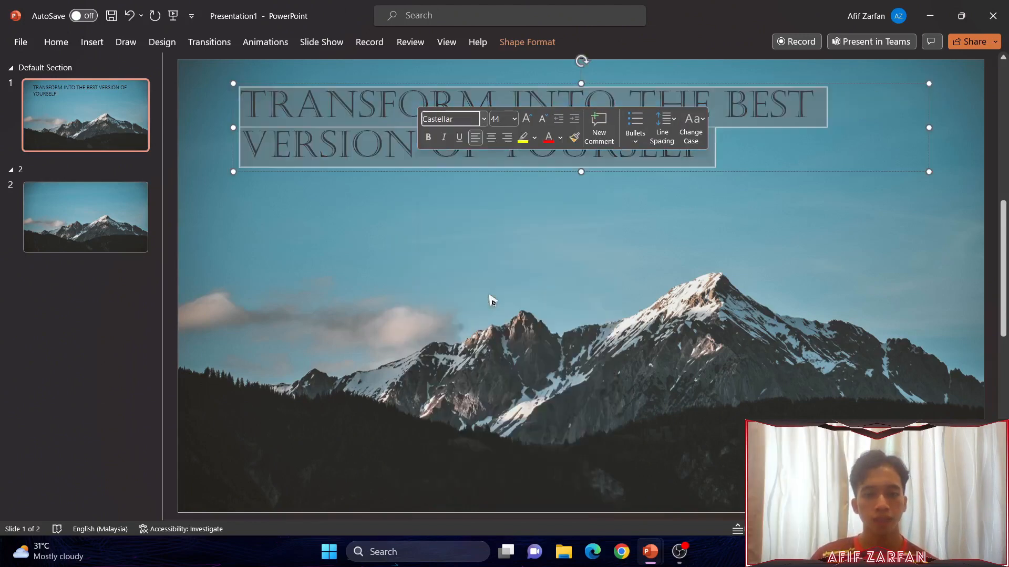
{"action": "left_click", "coordinate": [428, 137]}
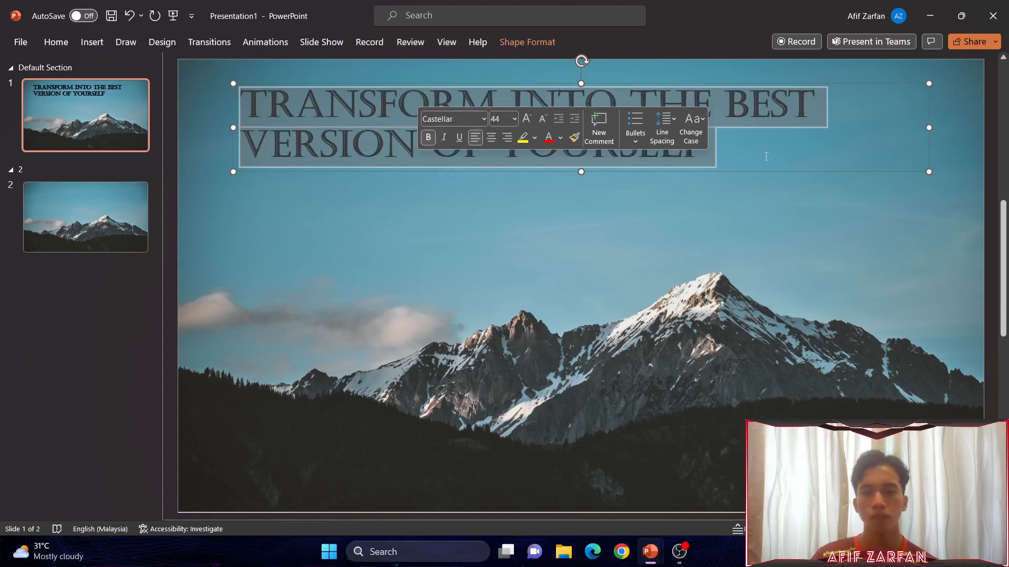
{"action": "left_click", "coordinate": [708, 224]}
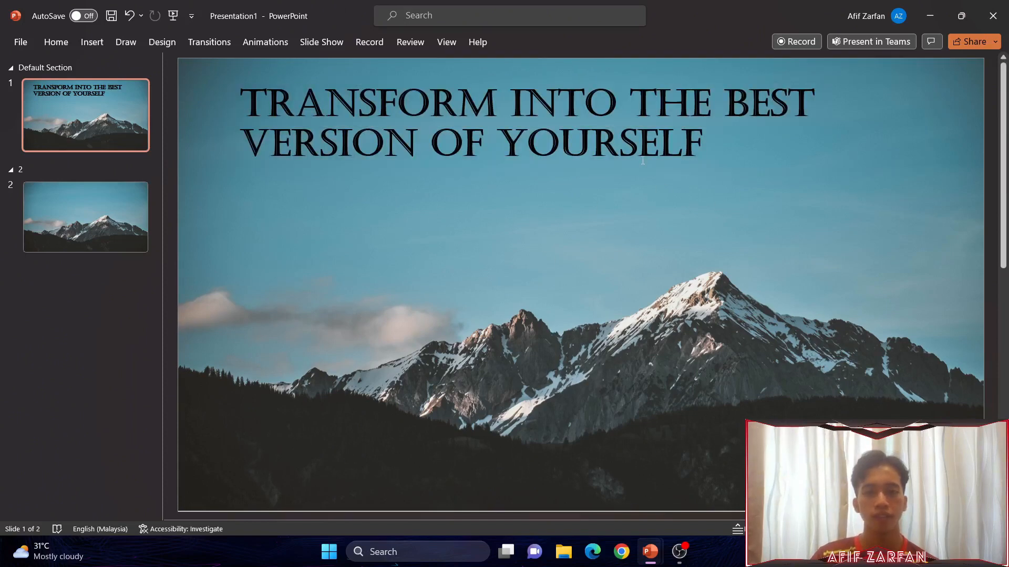
- Replace slide 2's picture background with a solid fill in a near-black theme color
{"action": "left_click", "coordinate": [76, 219]}
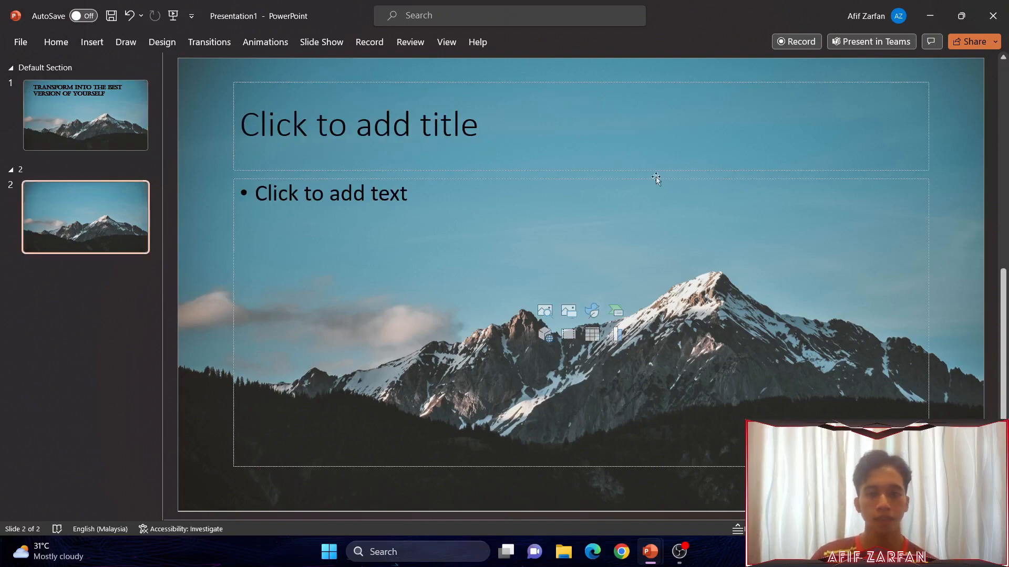
{"action": "right_click", "coordinate": [955, 198]}
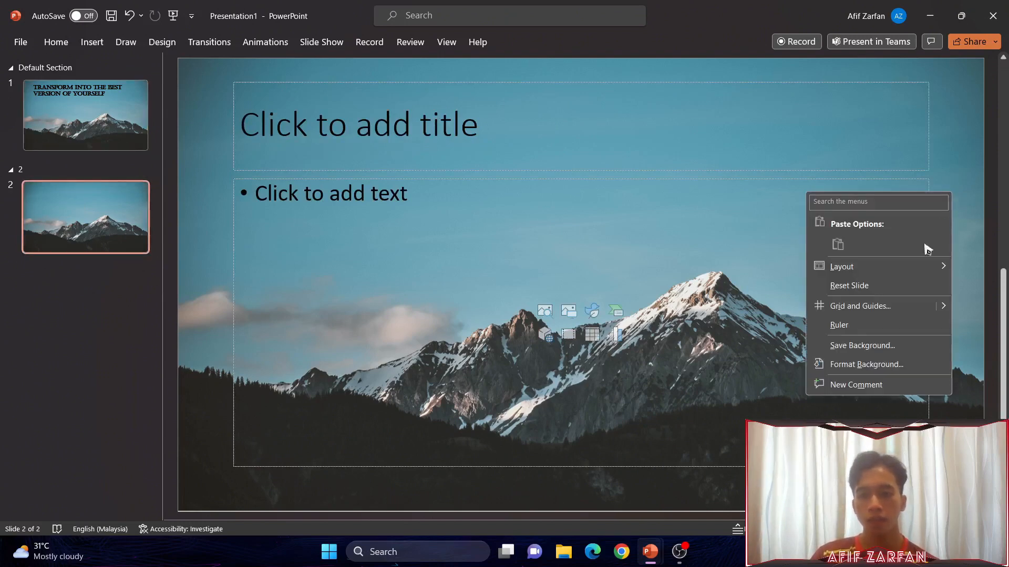
{"action": "left_click", "coordinate": [876, 362]}
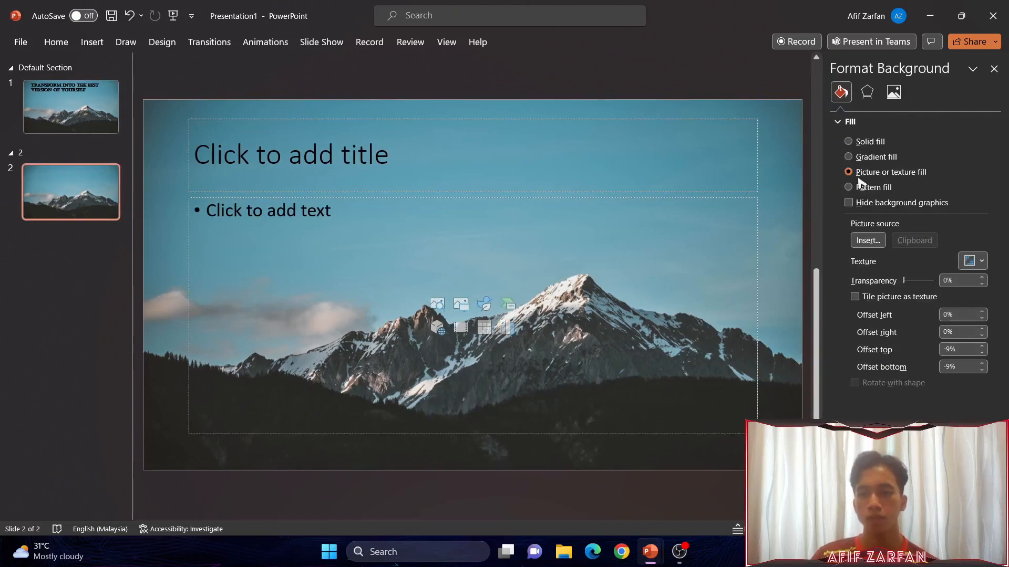
{"action": "left_click", "coordinate": [868, 142]}
{"action": "left_click", "coordinate": [973, 227]}
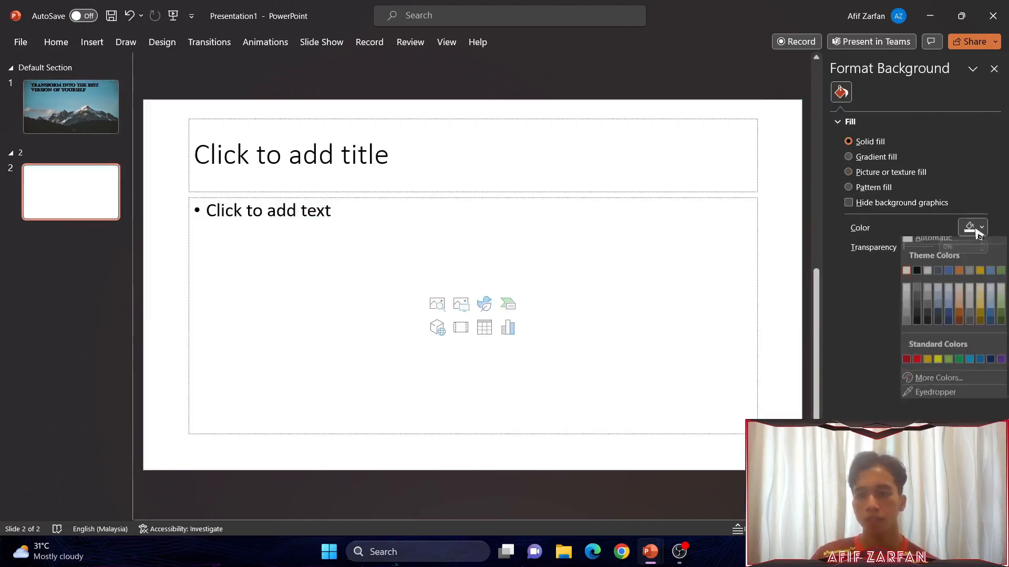
{"action": "left_click", "coordinate": [920, 322]}
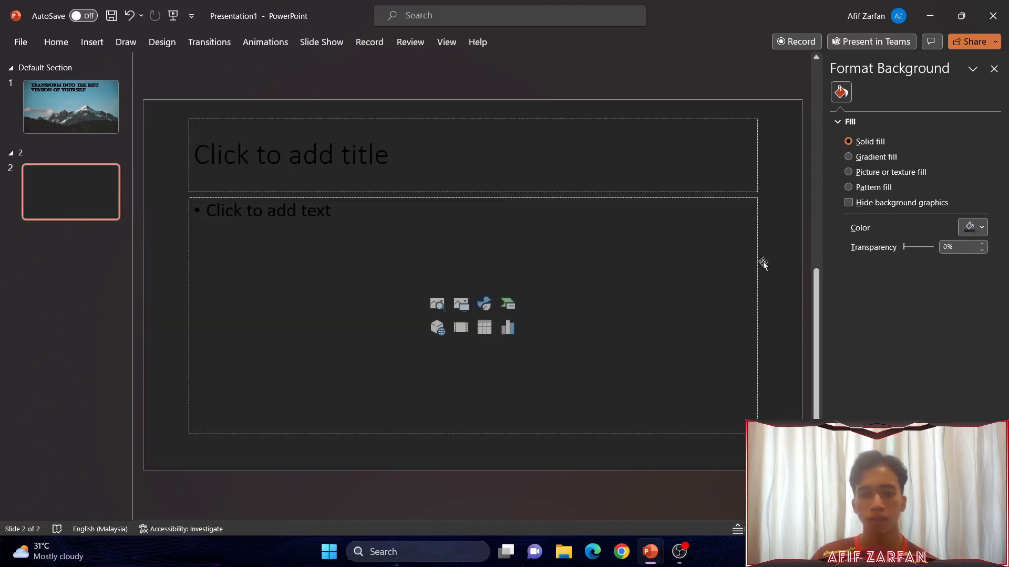
- Apply the Title Only layout to slide 2 and place the text cursor in its title placeholder
{"action": "right_click", "coordinate": [800, 218]}
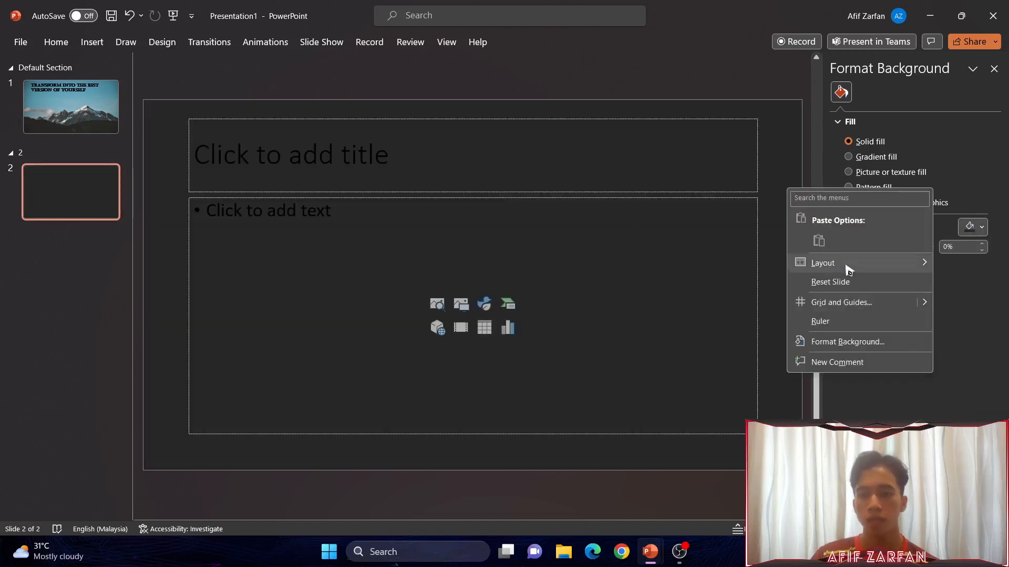
{"action": "mouse_move", "coordinate": [846, 266]}
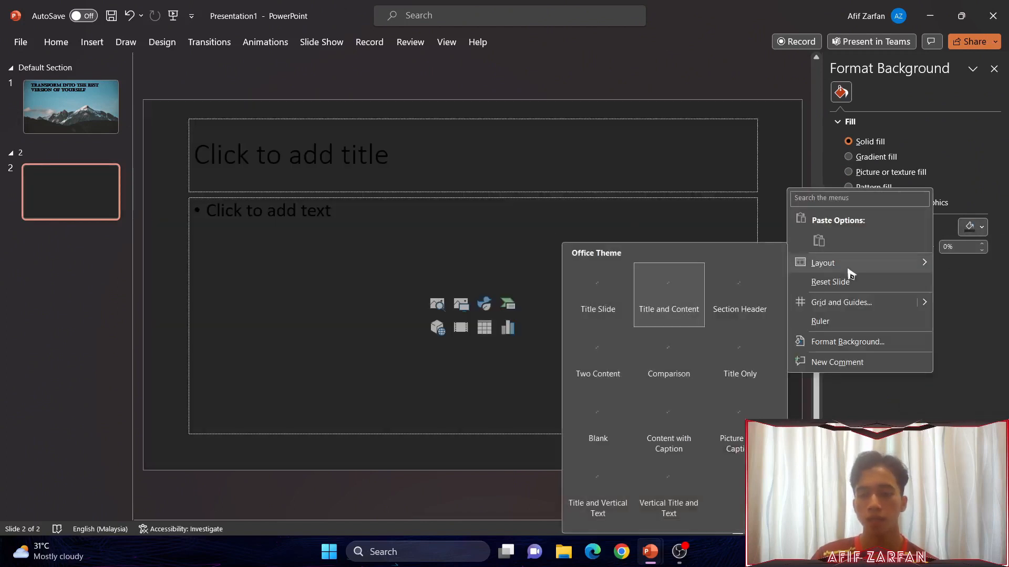
{"action": "left_click", "coordinate": [741, 352]}
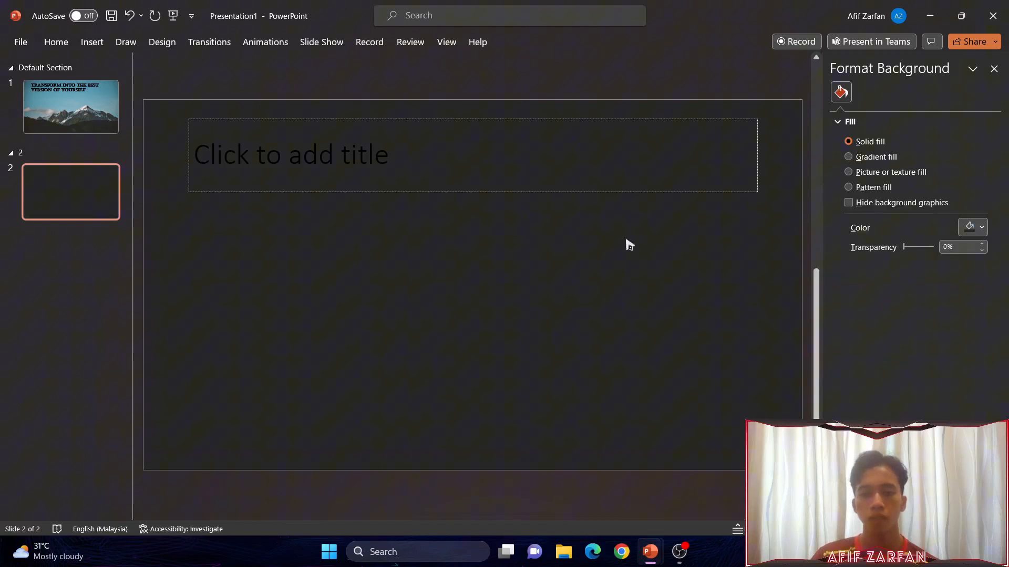
{"action": "left_click", "coordinate": [320, 179]}
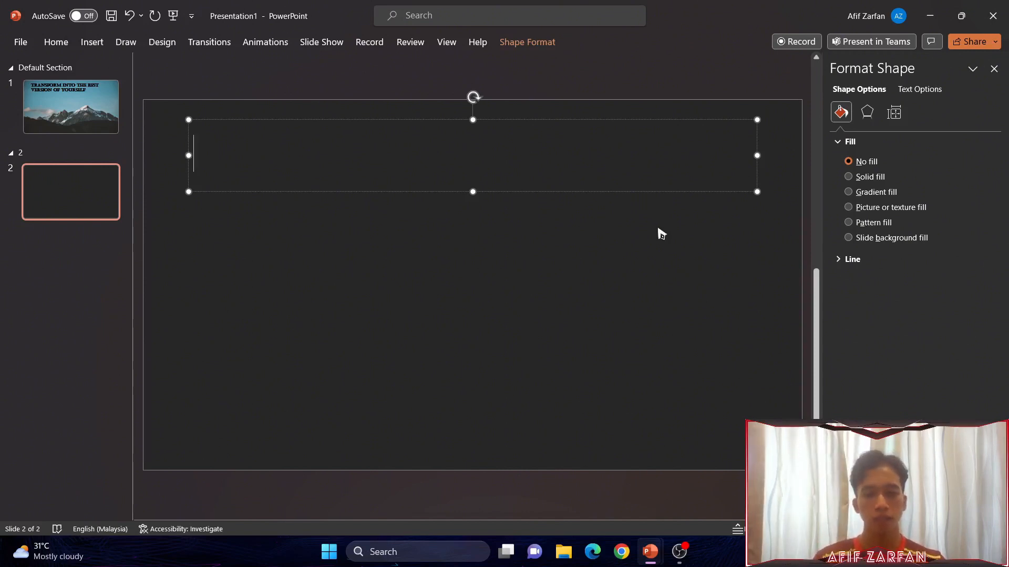
- Examine the font and size of the "NO DELAYS" text on slide 2 of the BetterVersion presentation, then return to Presentation1
{"action": "mouse_move", "coordinate": [650, 552]}
{"action": "left_click", "coordinate": [614, 504]}
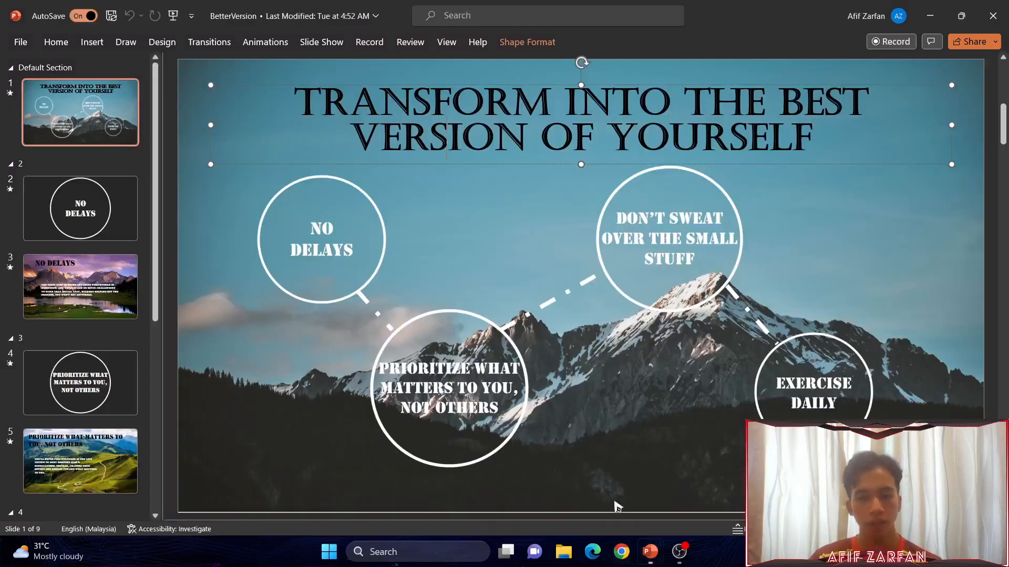
{"action": "left_click", "coordinate": [111, 198]}
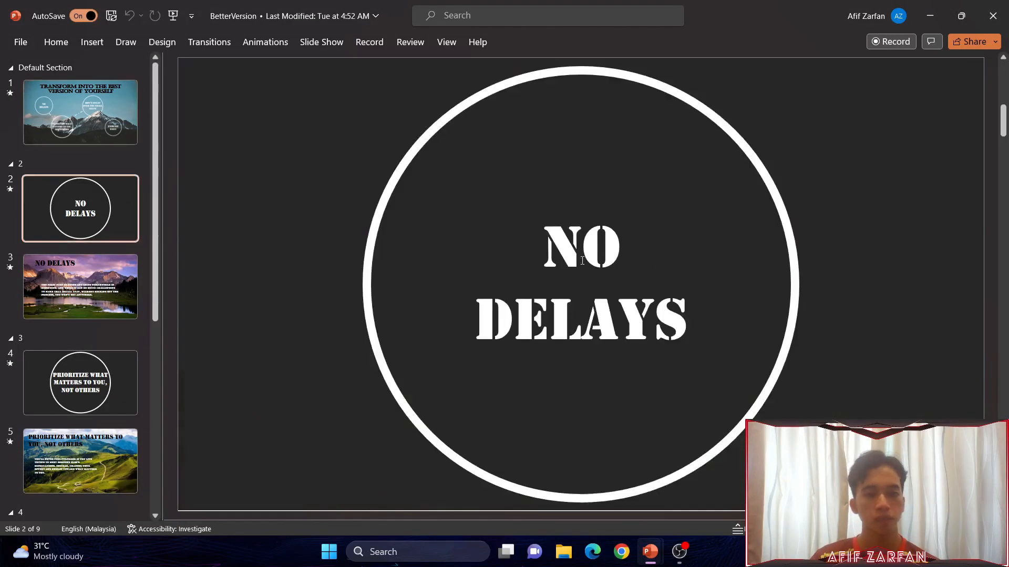
{"action": "left_click_drag", "start_coordinate": [552, 241], "coordinate": [683, 336]}
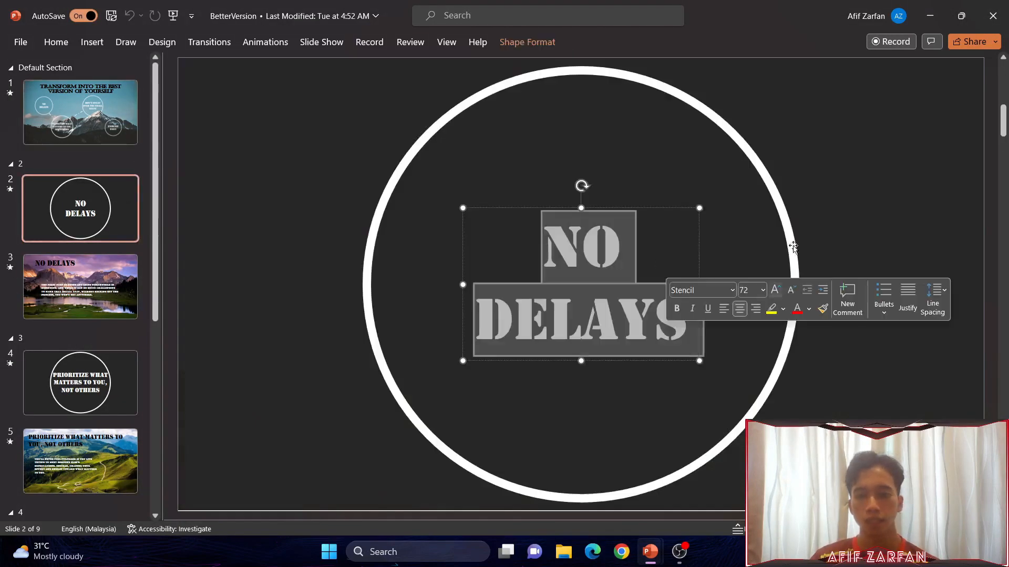
{"action": "mouse_move", "coordinate": [650, 552]}
{"action": "left_click", "coordinate": [699, 478]}
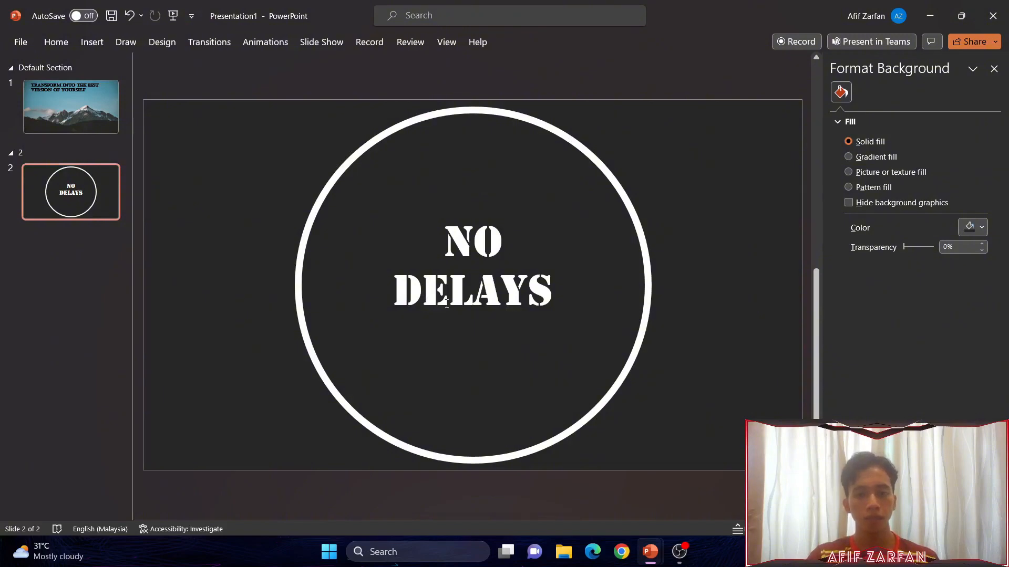
- Add a new slide after the "NO DELAYS" slide
{"action": "left_click", "coordinate": [114, 112]}
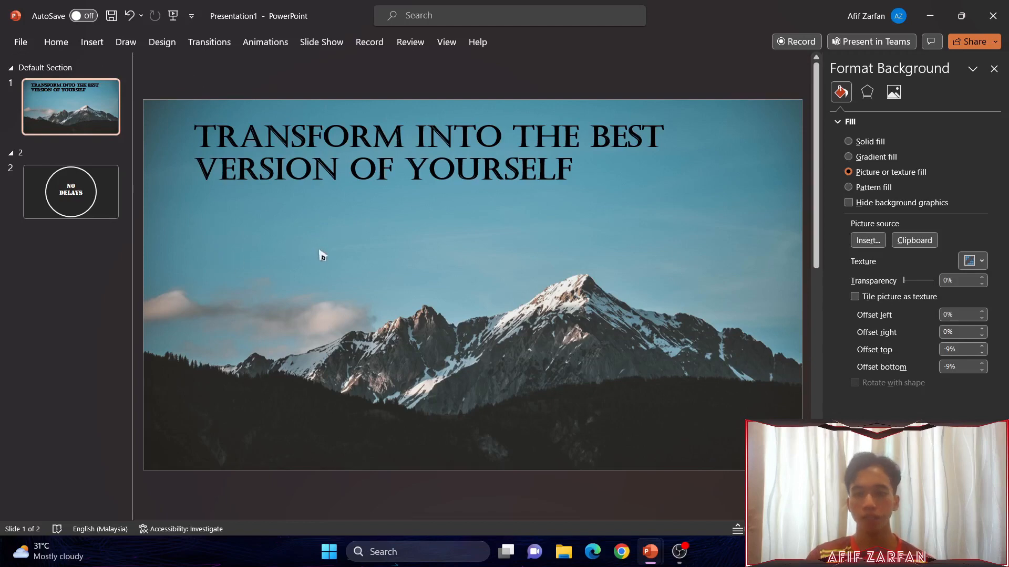
{"action": "left_click", "coordinate": [86, 174]}
{"action": "right_click", "coordinate": [82, 283]}
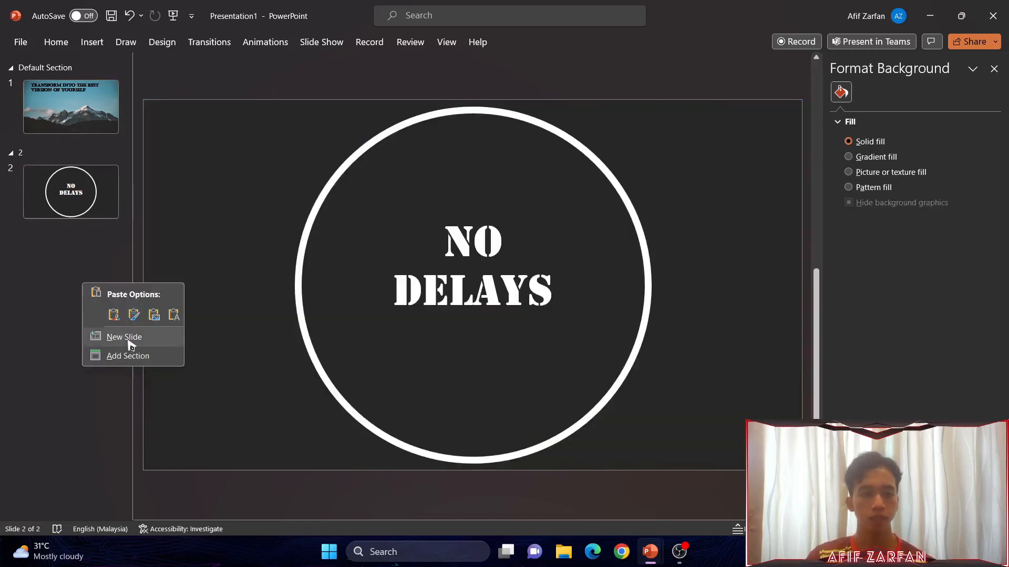
{"action": "left_click", "coordinate": [129, 341]}
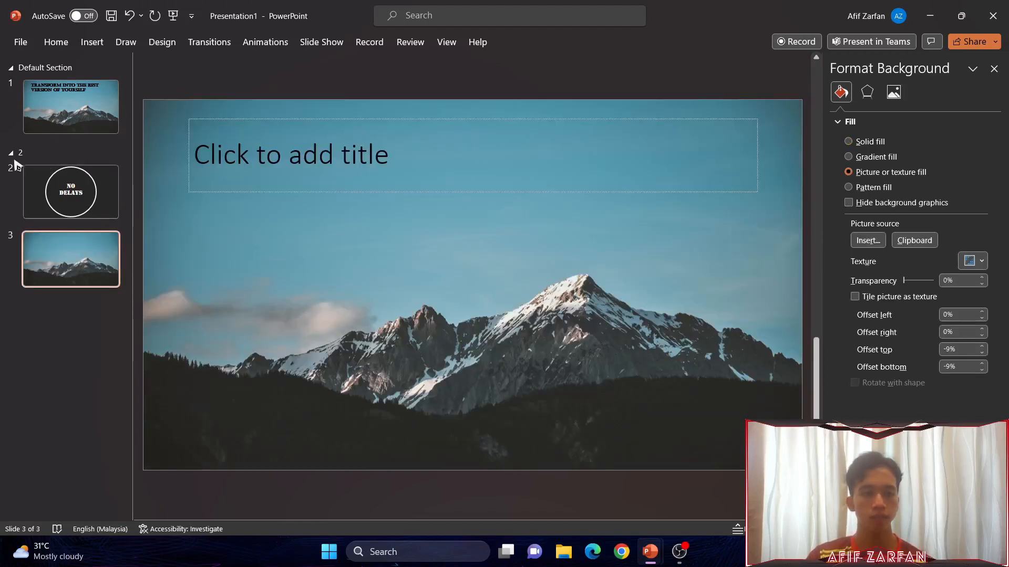
- Insert the Mountains1 picture from the Downloads folder onto slide 3 and dismiss the design suggestions
{"action": "left_click", "coordinate": [522, 160]}
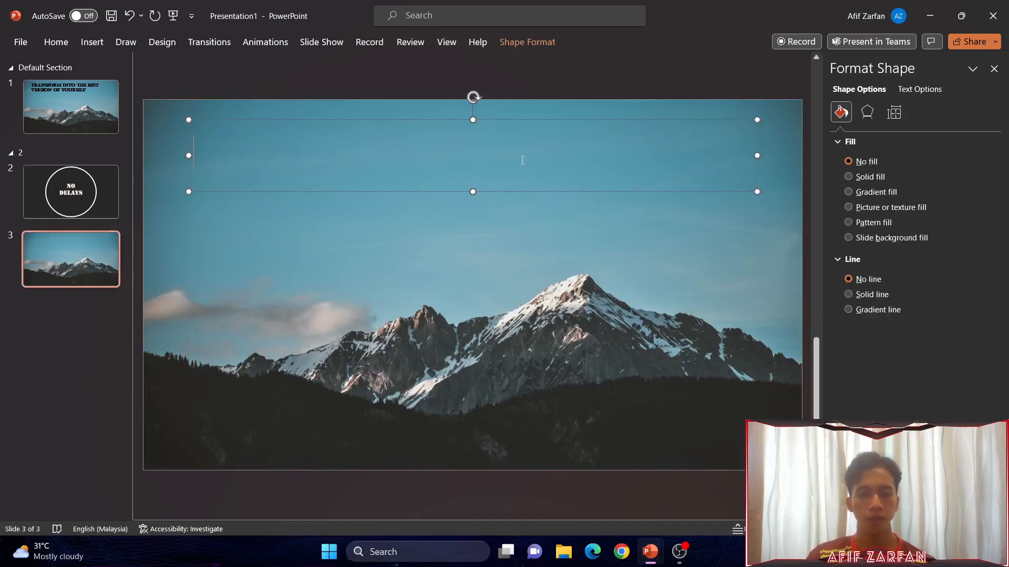
{"action": "left_click", "coordinate": [663, 312]}
{"action": "left_click", "coordinate": [92, 42]}
{"action": "left_click", "coordinate": [103, 74]}
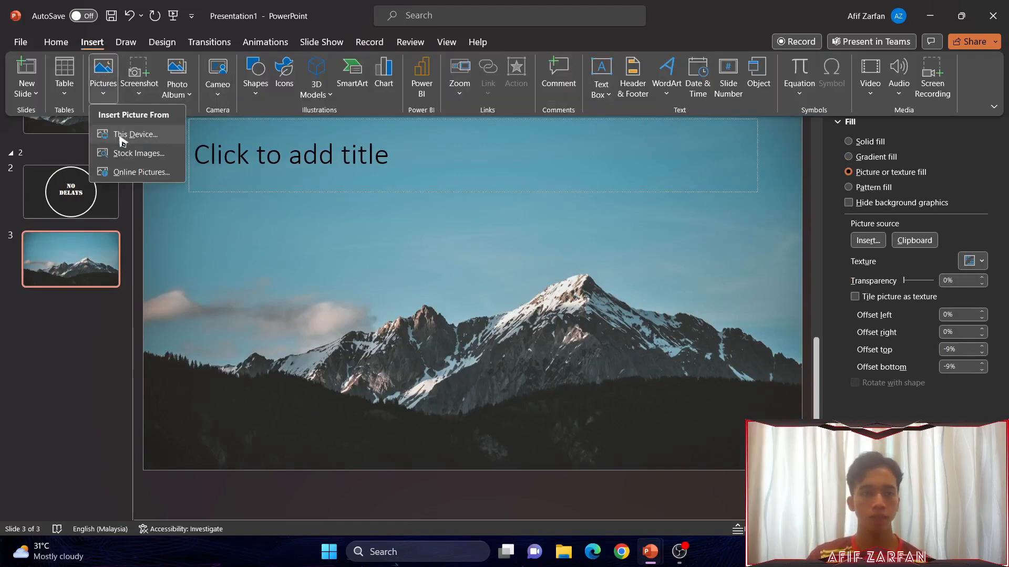
{"action": "left_click", "coordinate": [121, 138]}
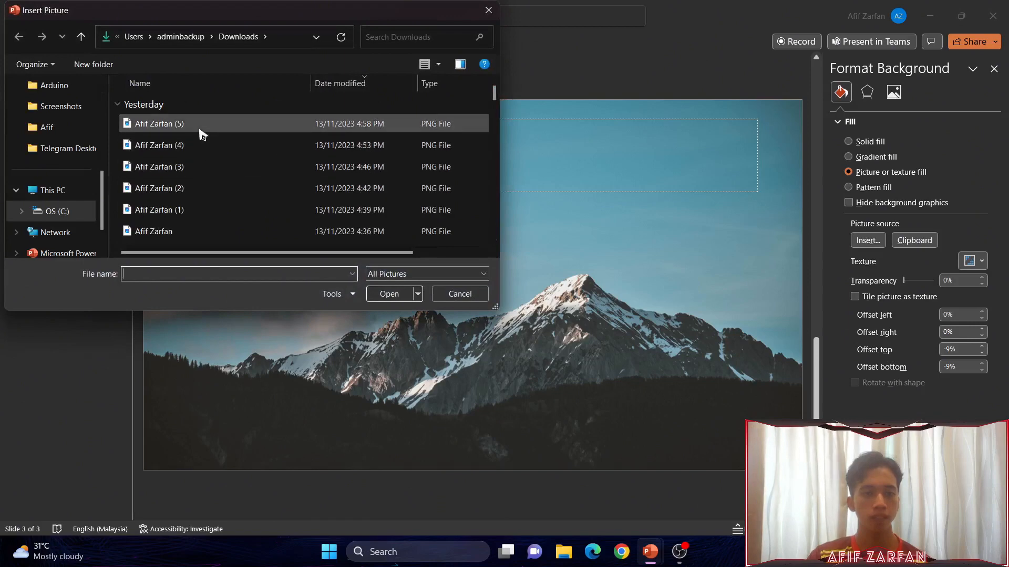
{"action": "left_click", "coordinate": [181, 210]}
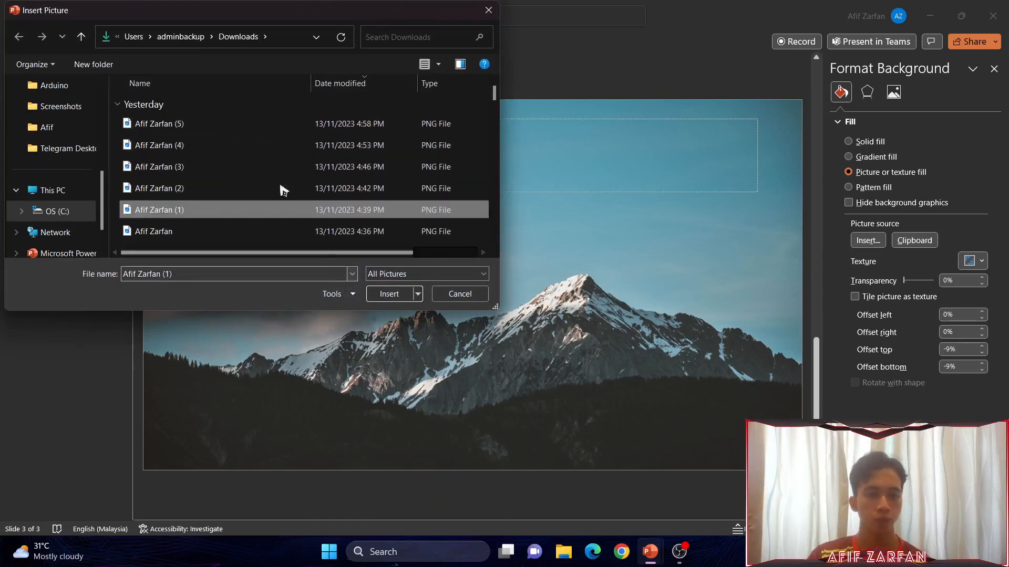
{"action": "scroll", "coordinate": [273, 180], "scroll_direction": "down", "scroll_amount": 3}
{"action": "scroll", "coordinate": [225, 106], "scroll_direction": "up", "scroll_amount": 3}
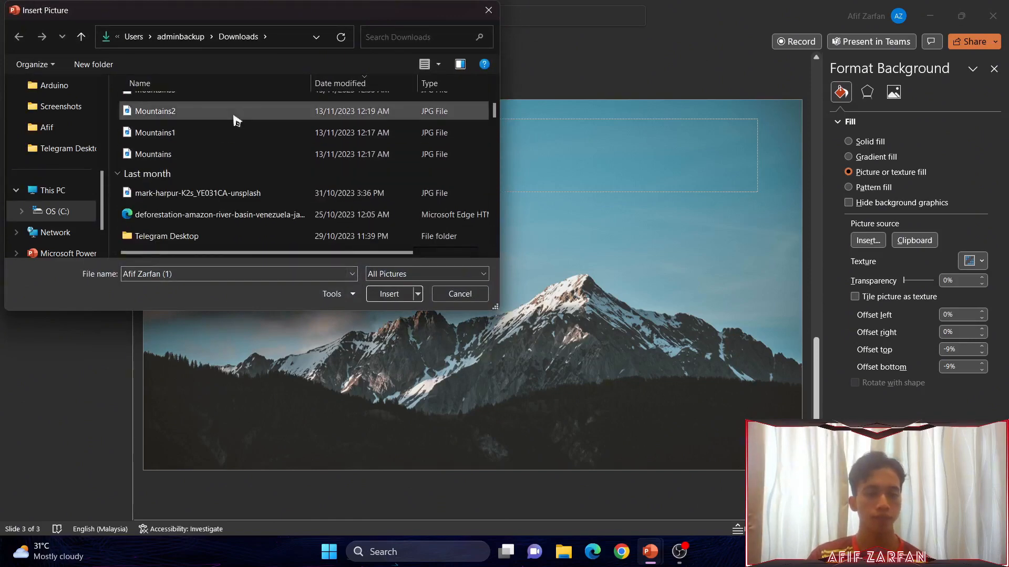
{"action": "left_click", "coordinate": [210, 189]}
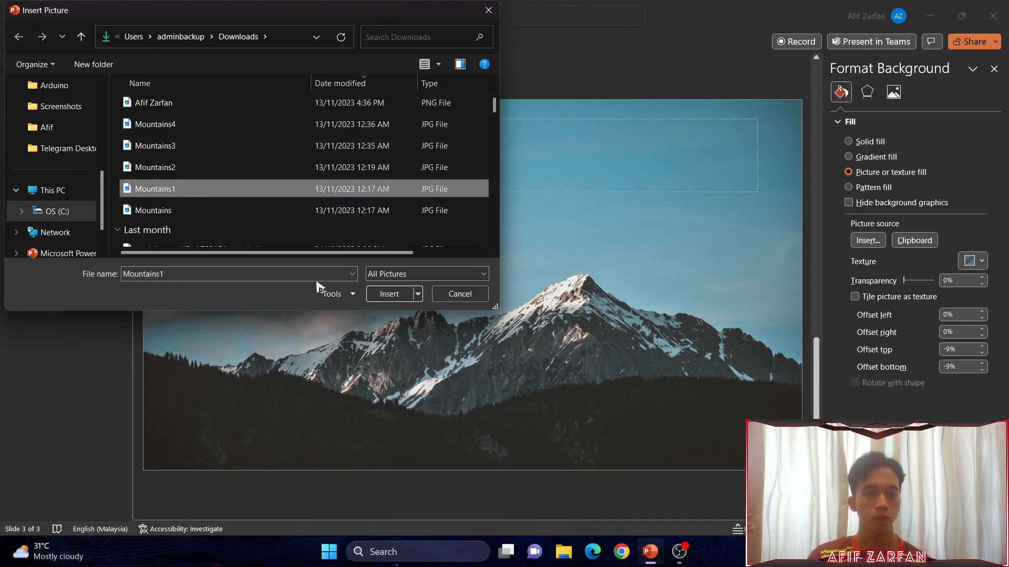
{"action": "left_click", "coordinate": [386, 293]}
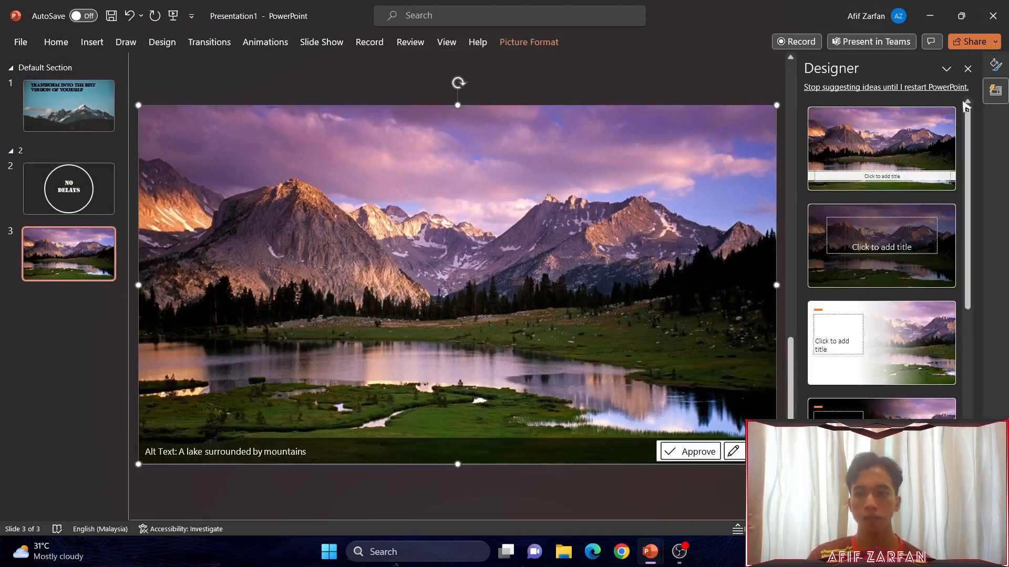
{"action": "left_click", "coordinate": [967, 69]}
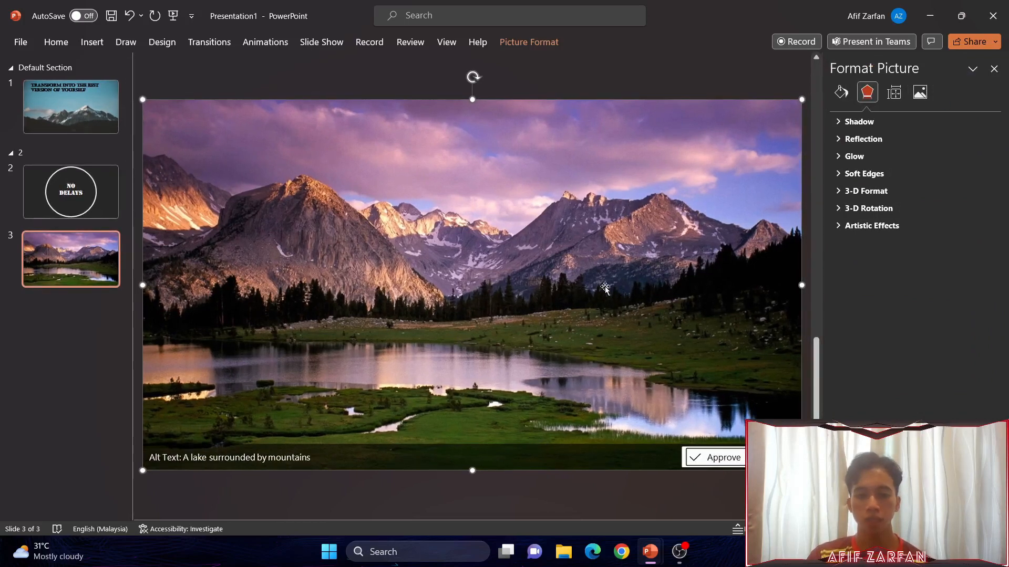
{"action": "right_click", "coordinate": [603, 249]}
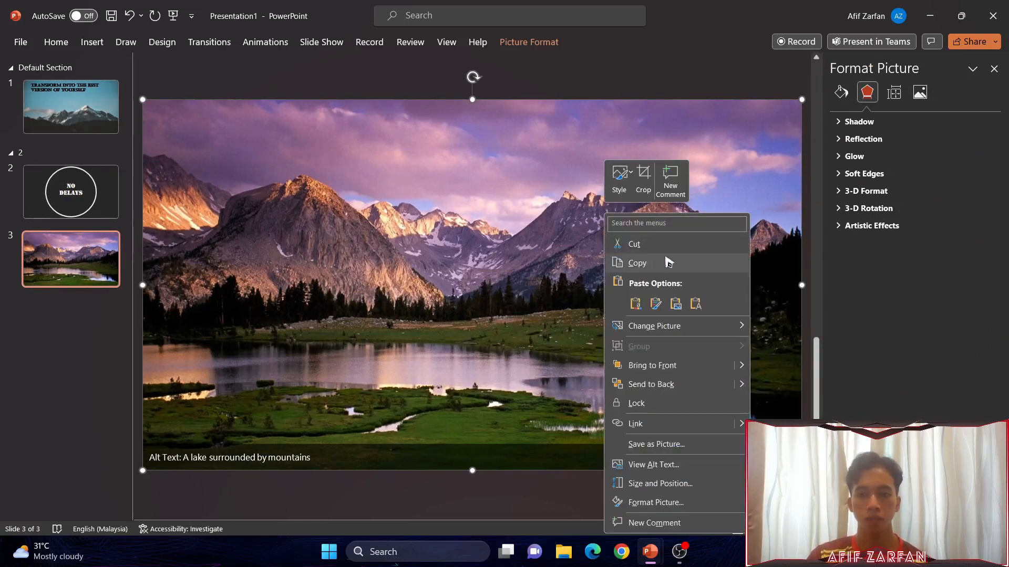
{"action": "left_click", "coordinate": [646, 176]}
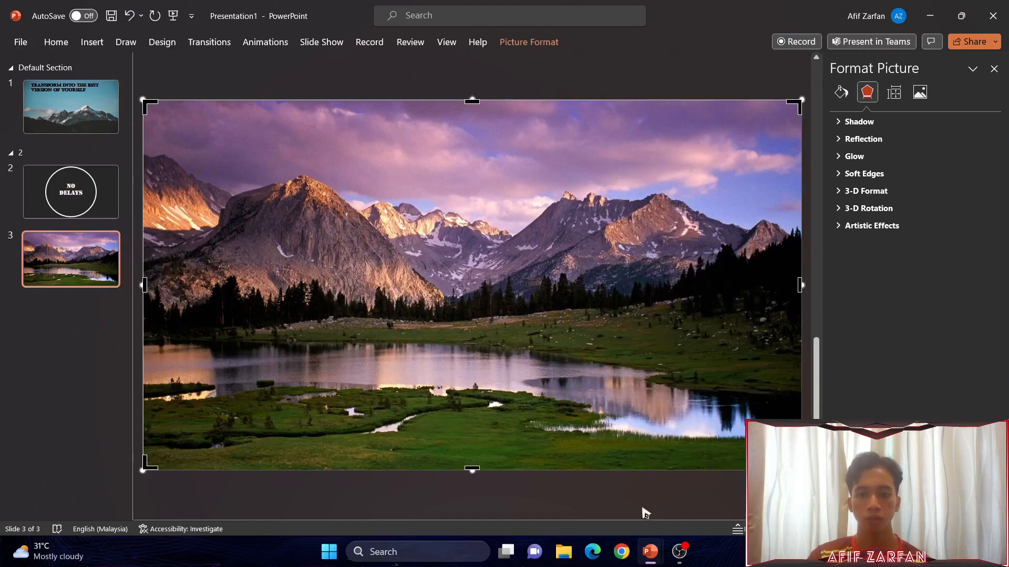
{"action": "key", "text": "Escape"}
- Copy the white circle and the "NO DELAYS" text box together from slide 2
{"action": "left_click", "coordinate": [79, 196]}
{"action": "left_click", "coordinate": [81, 260]}
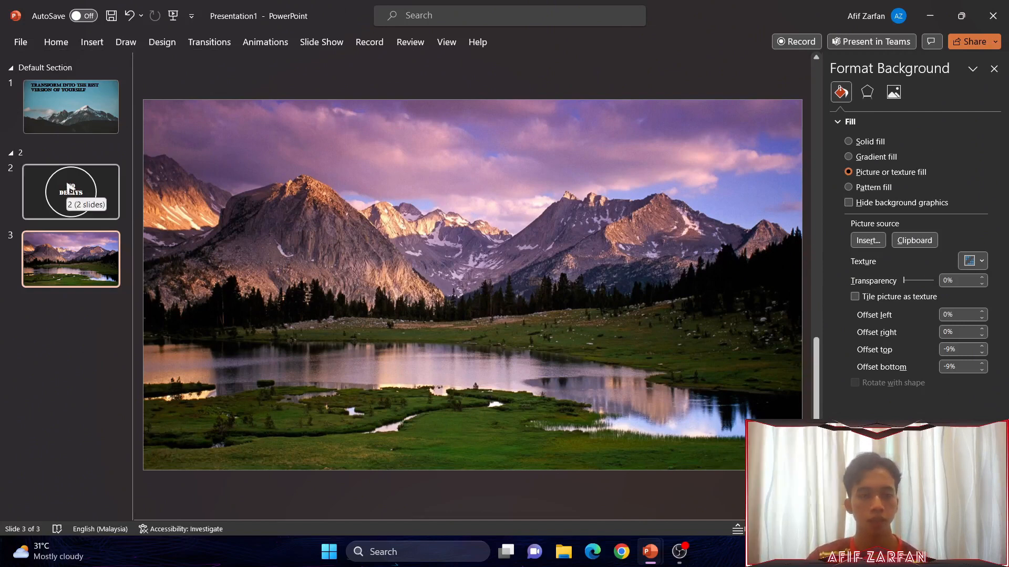
{"action": "left_click", "coordinate": [97, 196]}
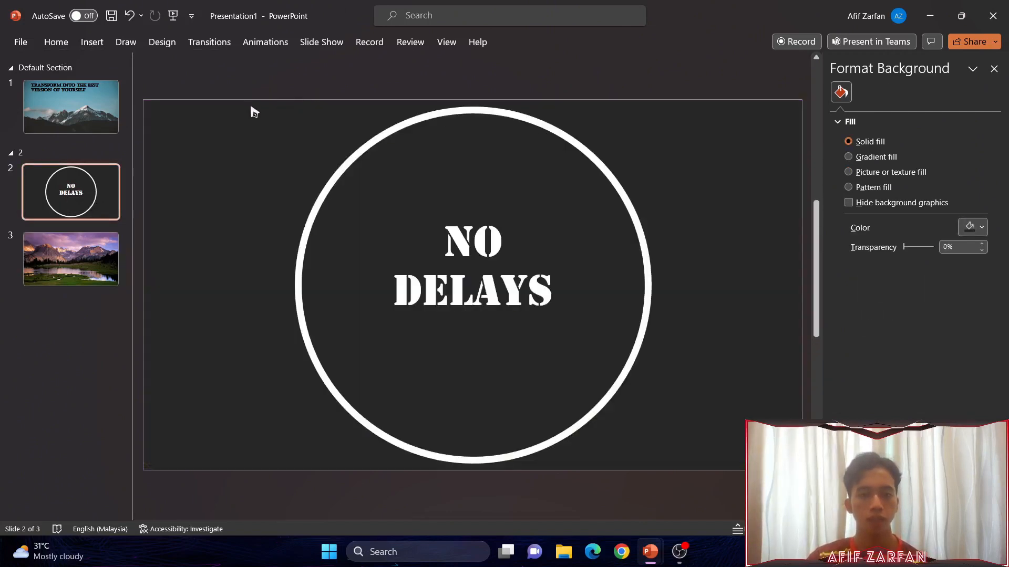
{"action": "left_click_drag", "start_coordinate": [247, 105], "coordinate": [716, 480]}
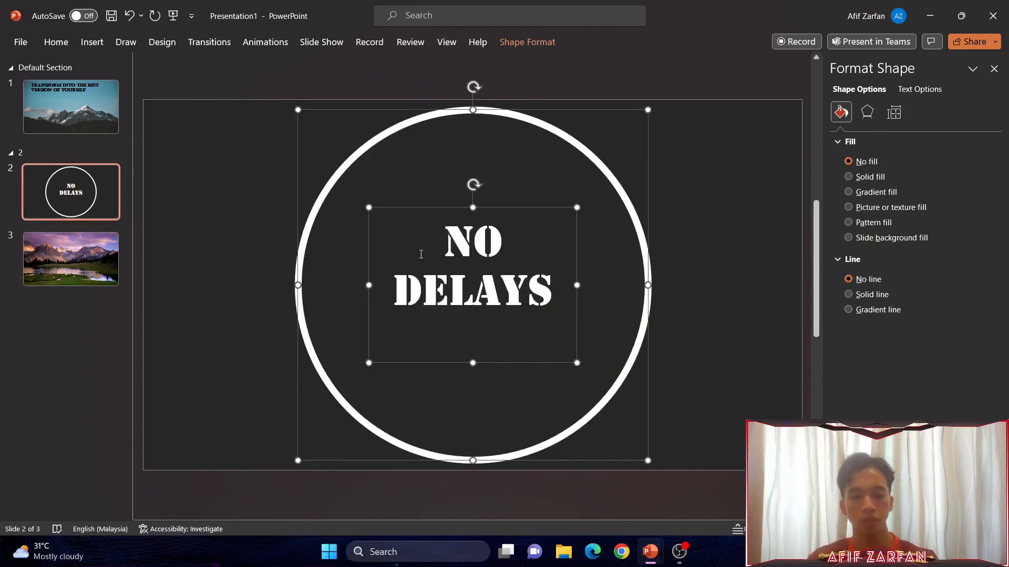
{"action": "right_click", "coordinate": [611, 171]}
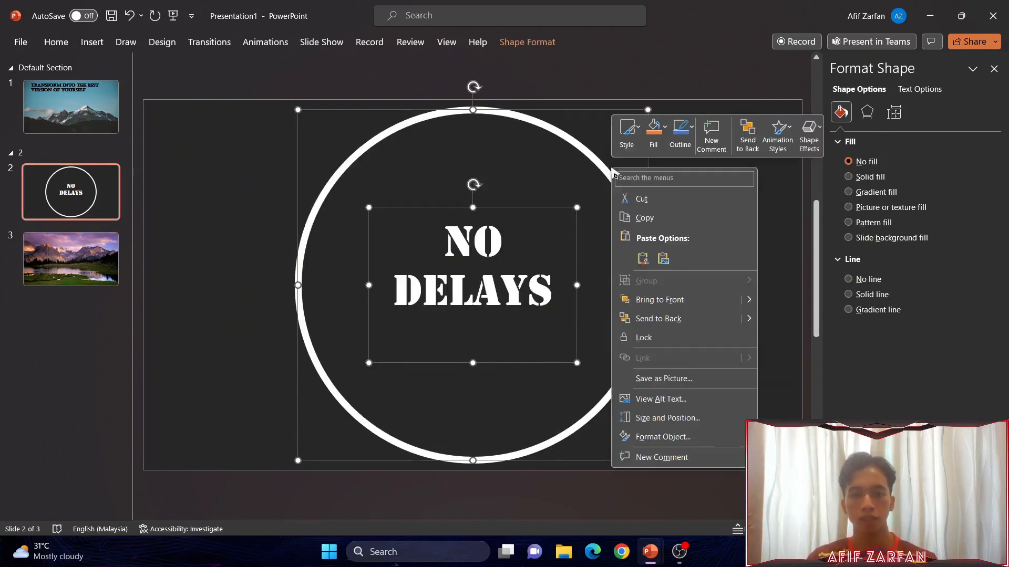
{"action": "left_click", "coordinate": [644, 218]}
- Paste the copied circle and "NO DELAYS" text over the mountain lake picture on slide 3
{"action": "left_click", "coordinate": [85, 261]}
{"action": "left_click", "coordinate": [475, 244]}
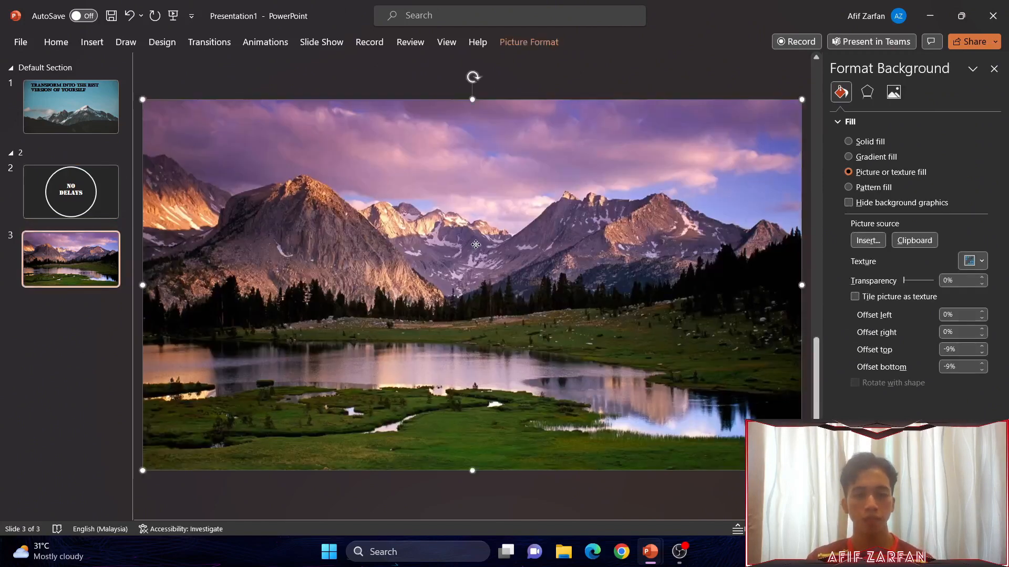
{"action": "right_click", "coordinate": [475, 244]}
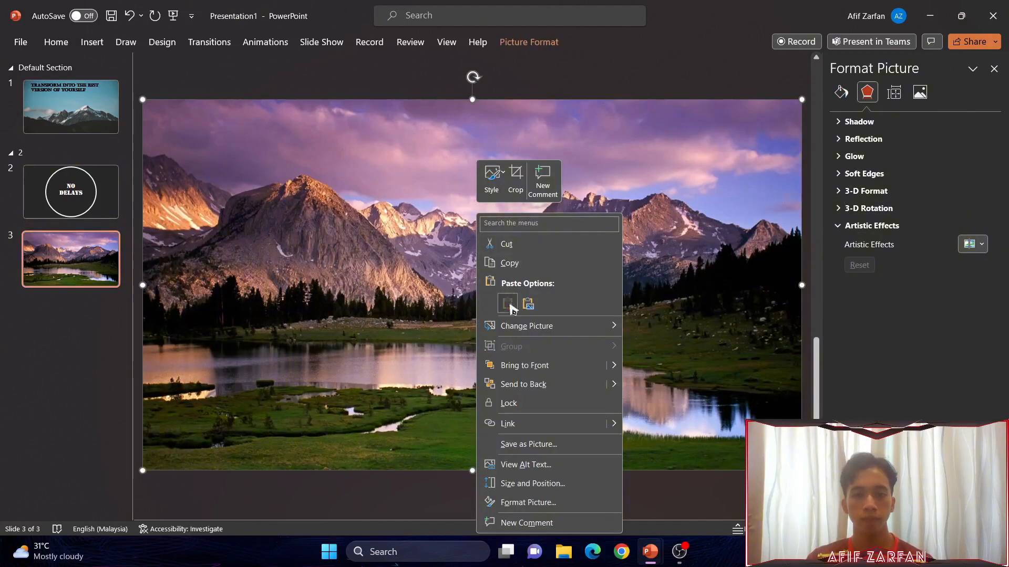
{"action": "left_click", "coordinate": [507, 304]}
{"action": "left_click", "coordinate": [538, 277]}
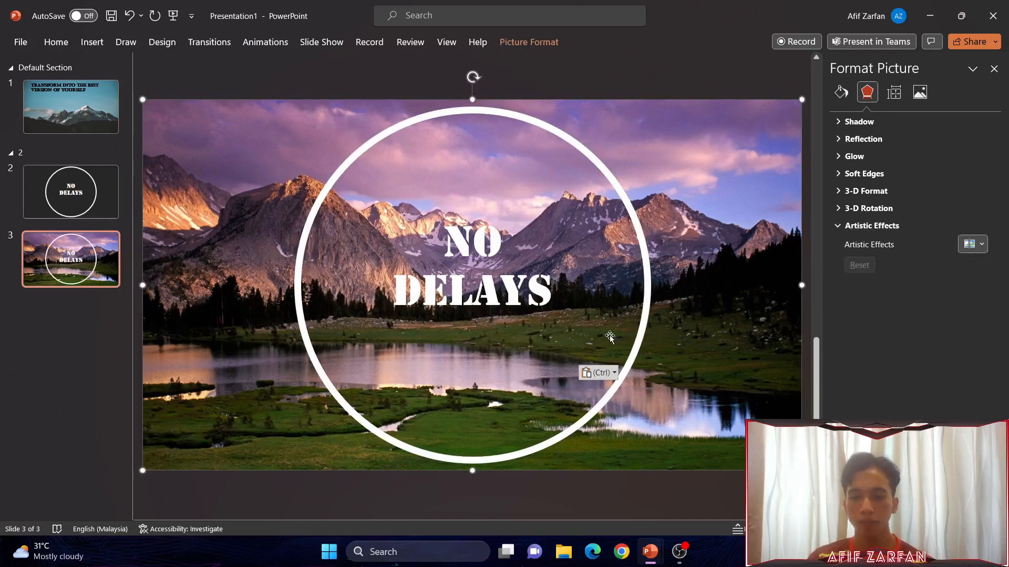
{"action": "scroll", "coordinate": [473, 285], "scroll_direction": "down", "scroll_amount": 2}
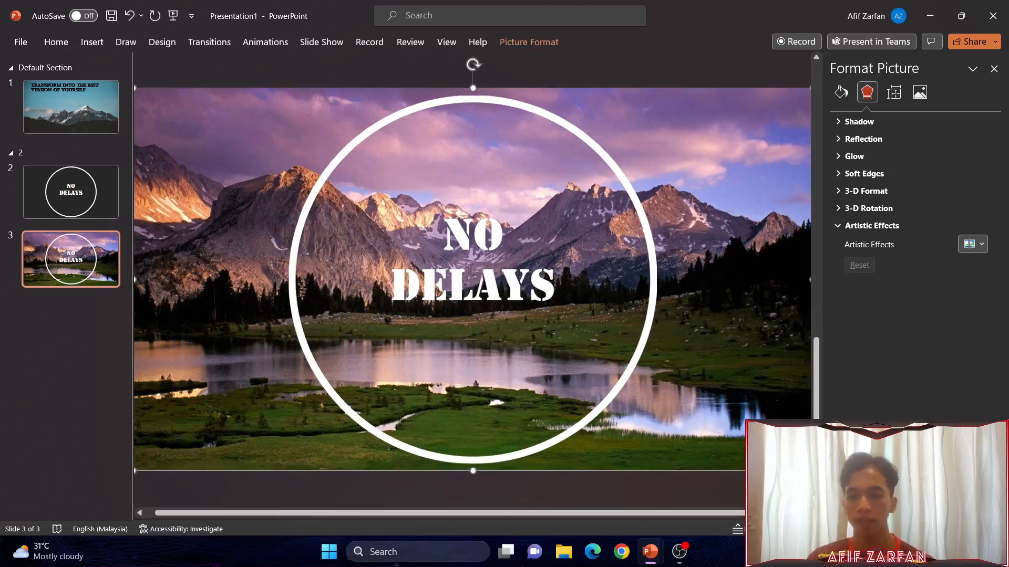
{"action": "scroll", "coordinate": [472, 285], "scroll_direction": "down", "scroll_amount": 1}
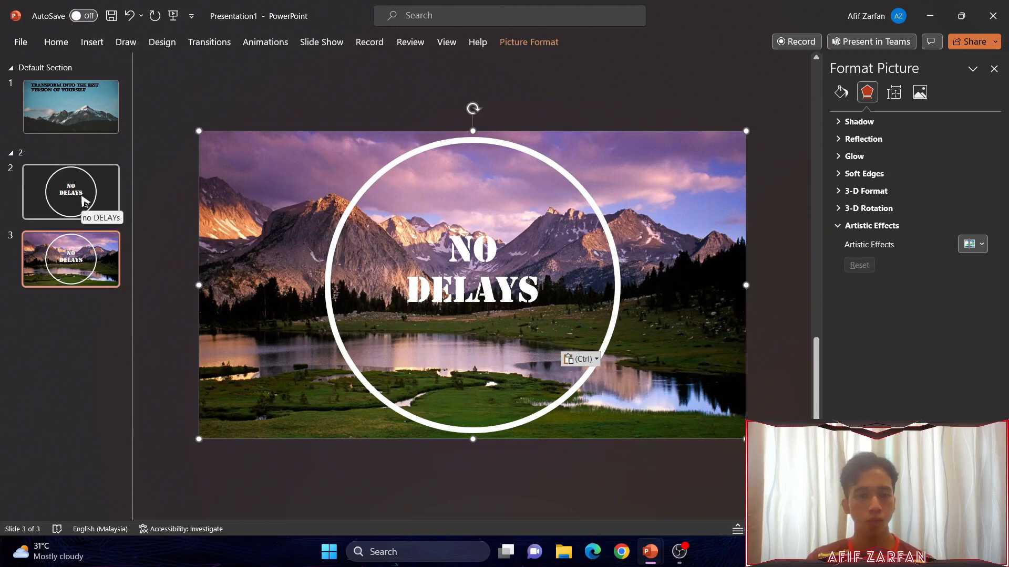
- Set both the height and width of slide 3's white circle to 50 cm
{"action": "left_click", "coordinate": [86, 201]}
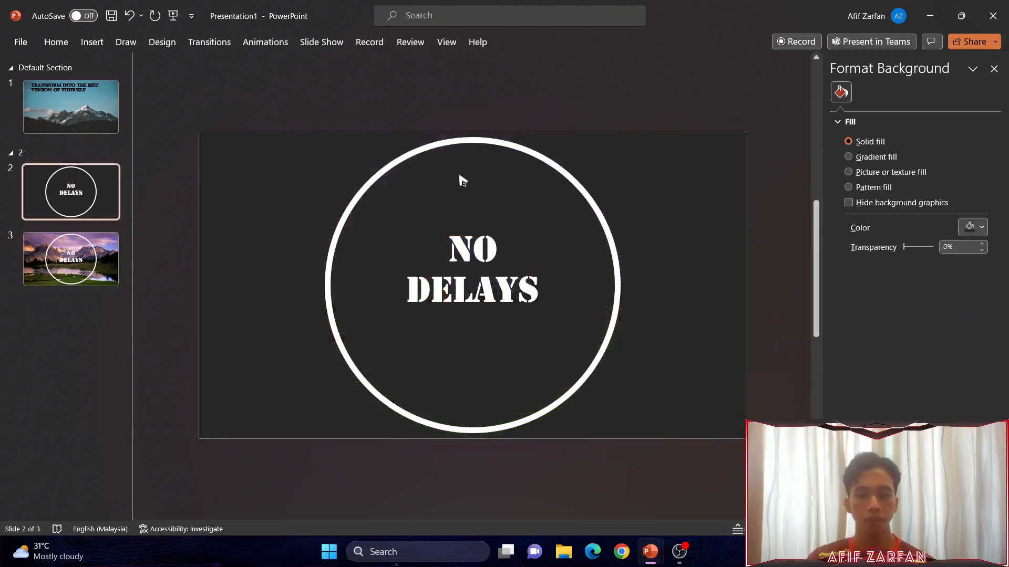
{"action": "left_click", "coordinate": [110, 252]}
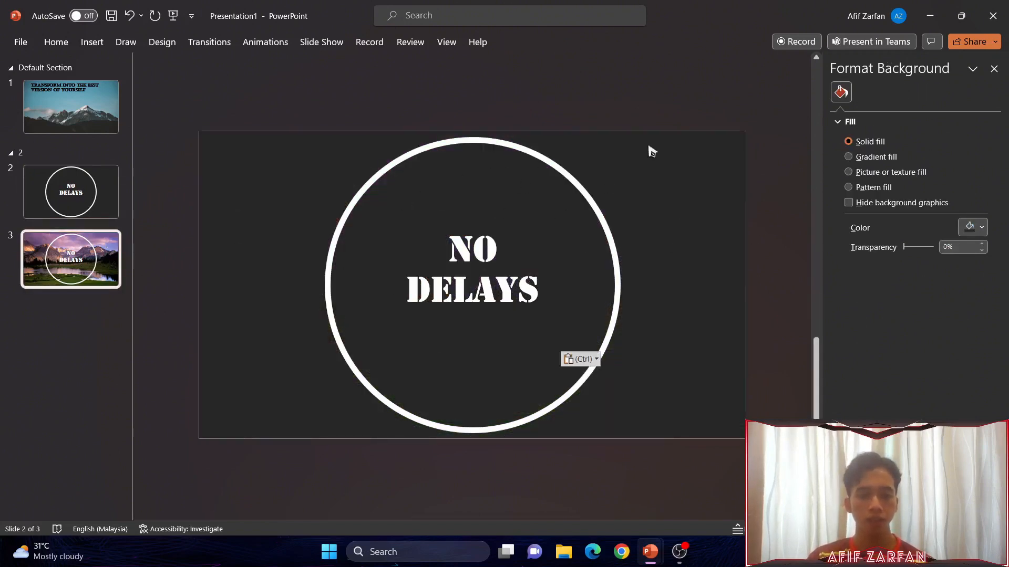
{"action": "left_click", "coordinate": [380, 177]}
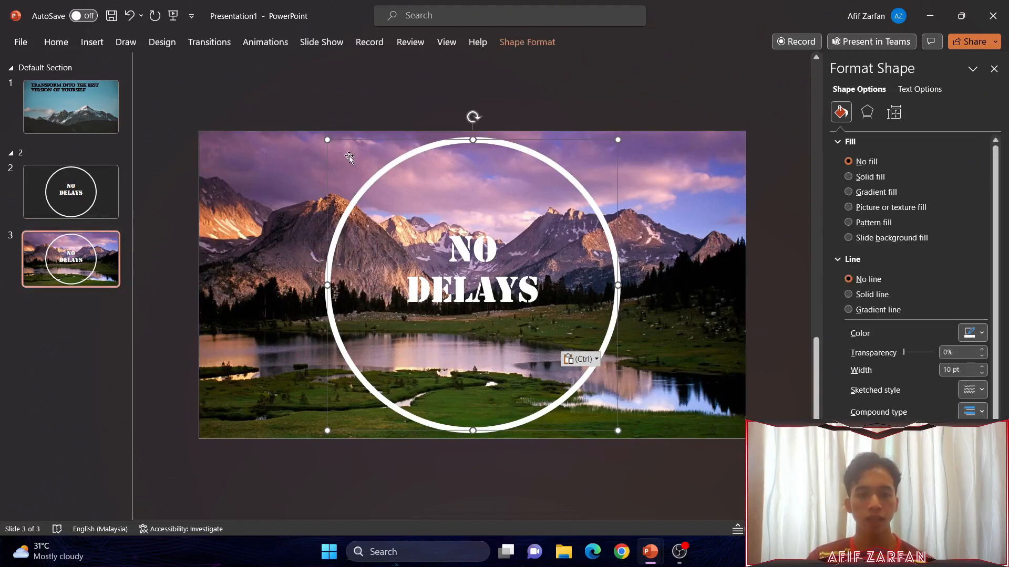
{"action": "left_click", "coordinate": [209, 42]}
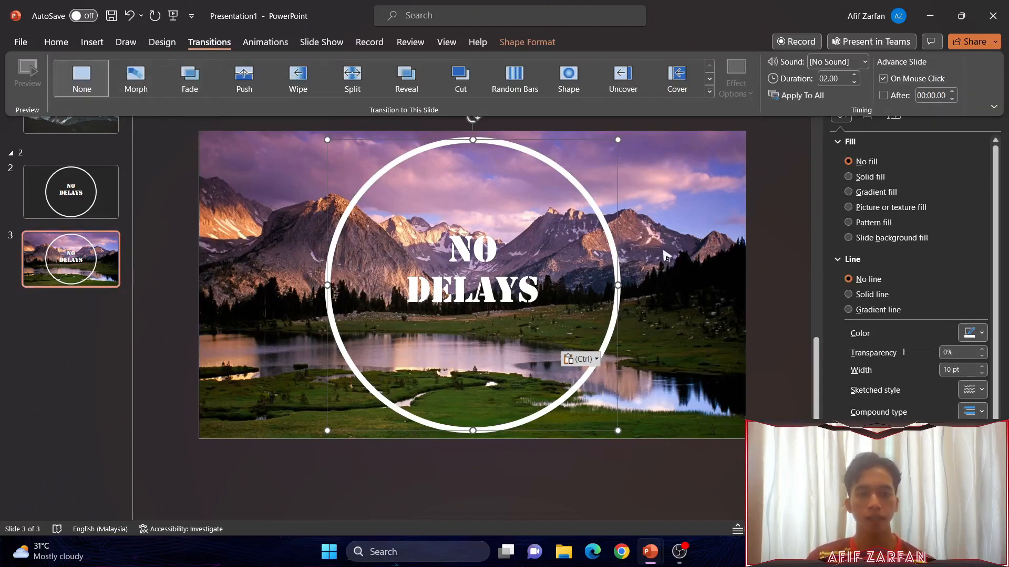
{"action": "left_click", "coordinate": [774, 200]}
{"action": "left_click", "coordinate": [894, 112]}
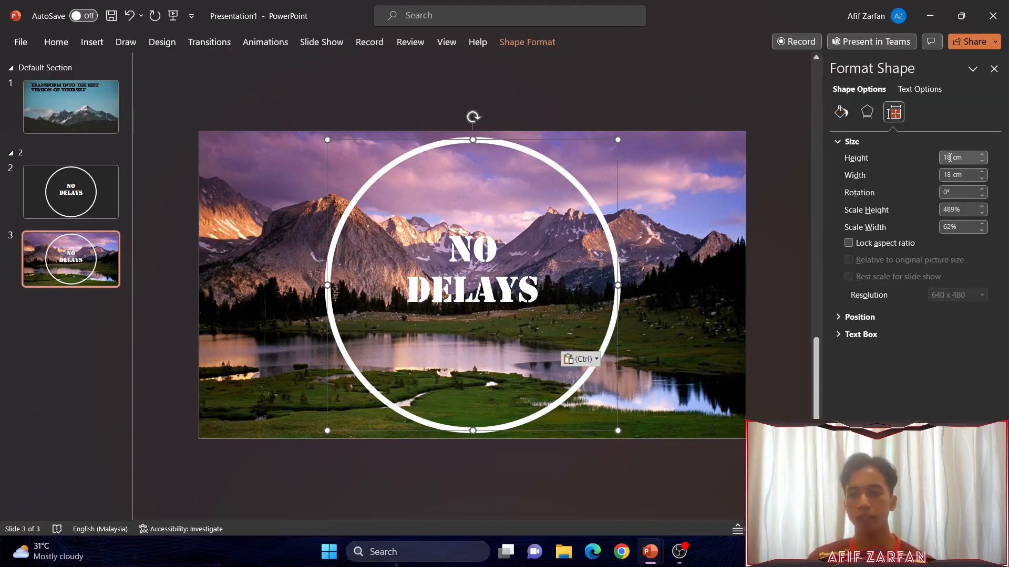
{"action": "left_click", "coordinate": [950, 157]}
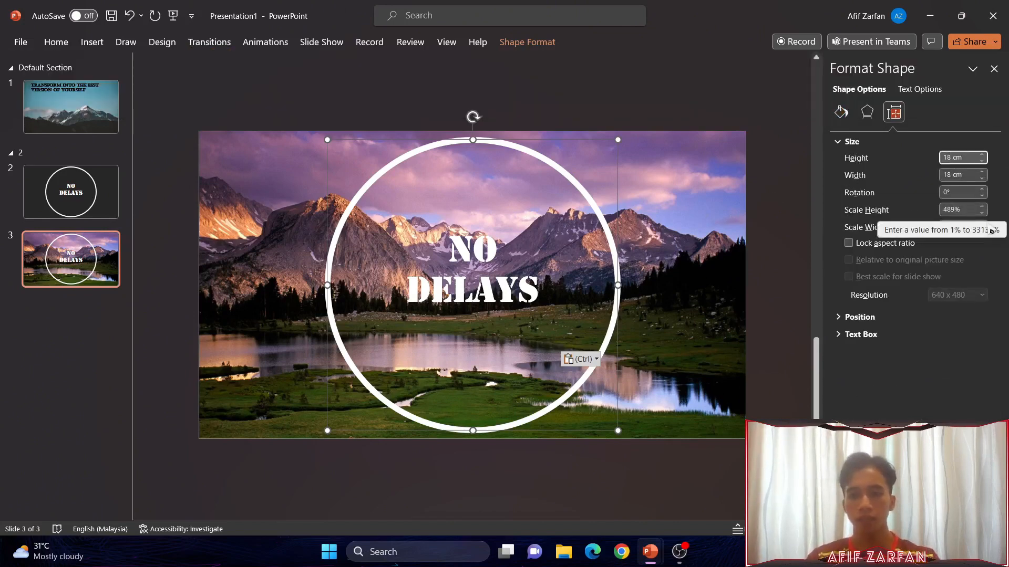
{"action": "key", "text": "BackSpace"}
{"action": "key", "text": "BackSpace"}
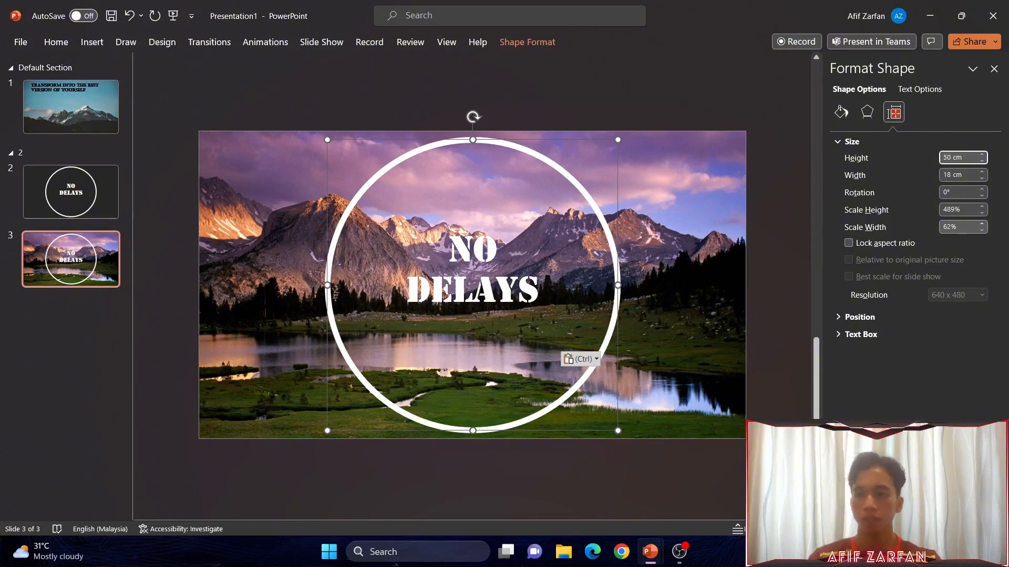
{"action": "double_click", "coordinate": [947, 174]}
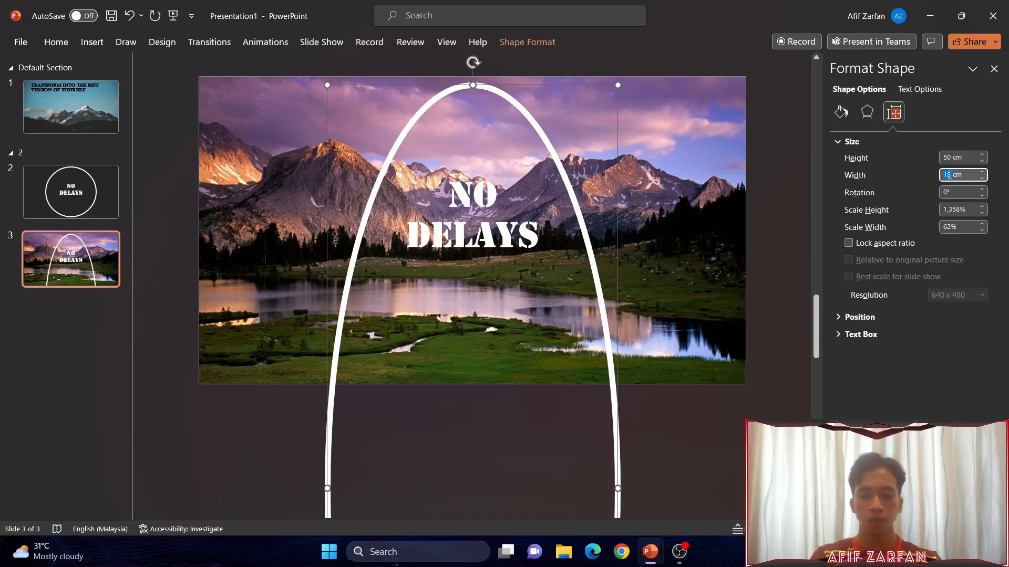
{"action": "key", "text": "Return"}
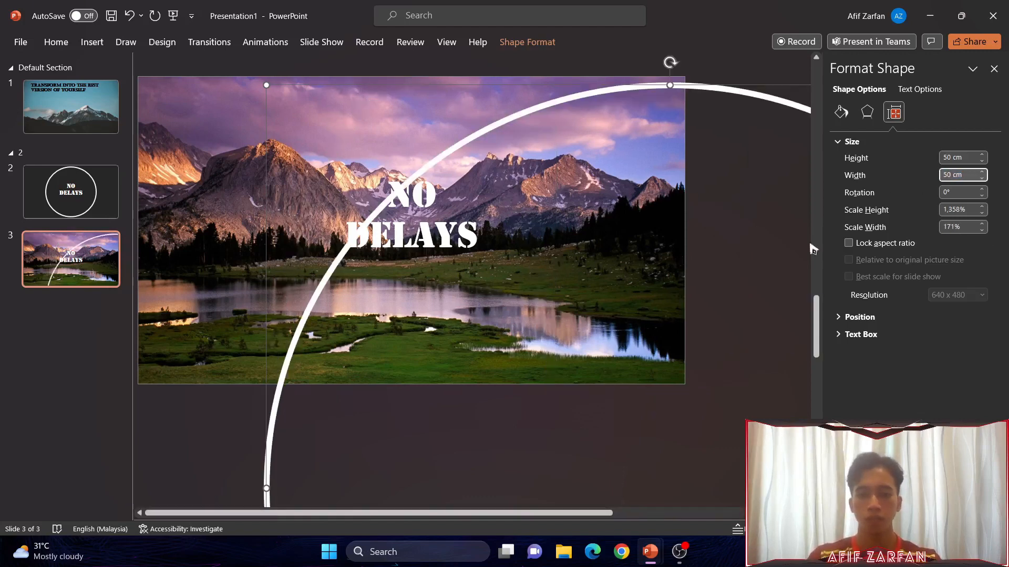
- Move the enlarged circle so that it is centered around slide 3 and lies entirely outside its edges
{"action": "scroll", "coordinate": [616, 327], "scroll_direction": "down", "scroll_amount": 2}
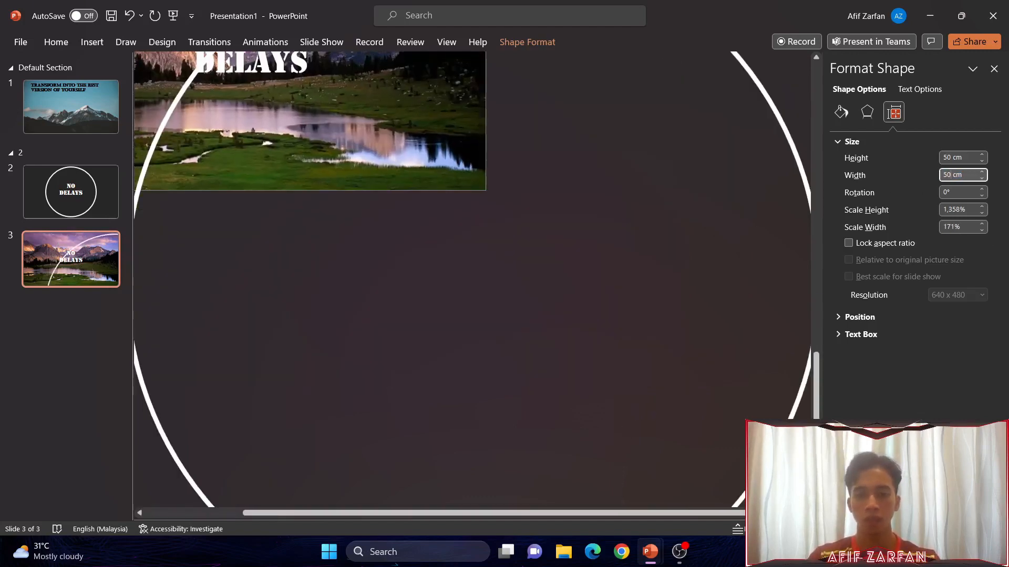
{"action": "scroll", "coordinate": [616, 327], "scroll_direction": "down", "scroll_amount": 2}
{"action": "right_click", "coordinate": [565, 309]}
{"action": "left_click", "coordinate": [507, 270]}
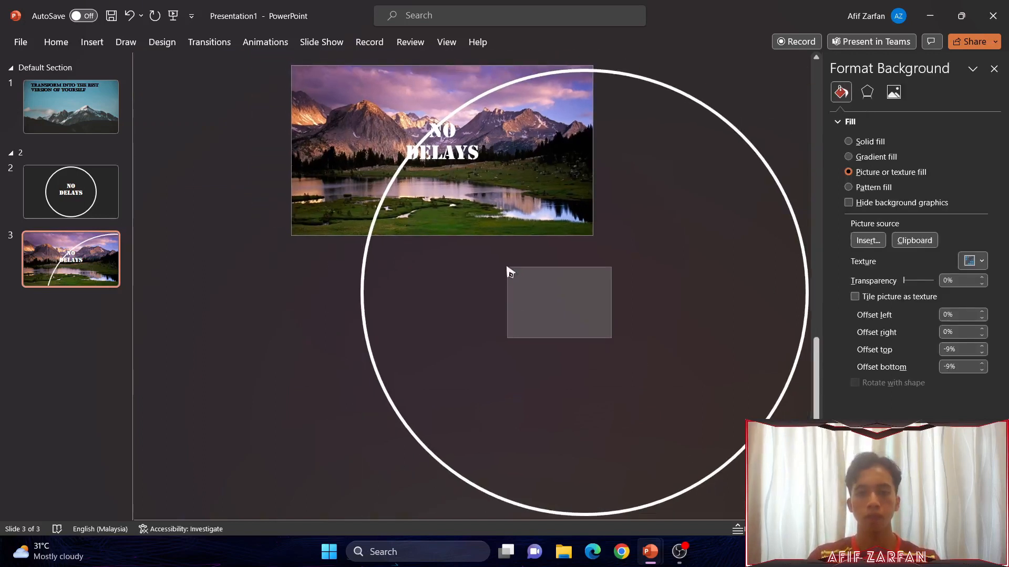
{"action": "left_click_drag", "start_coordinate": [361, 294], "coordinate": [221, 160]}
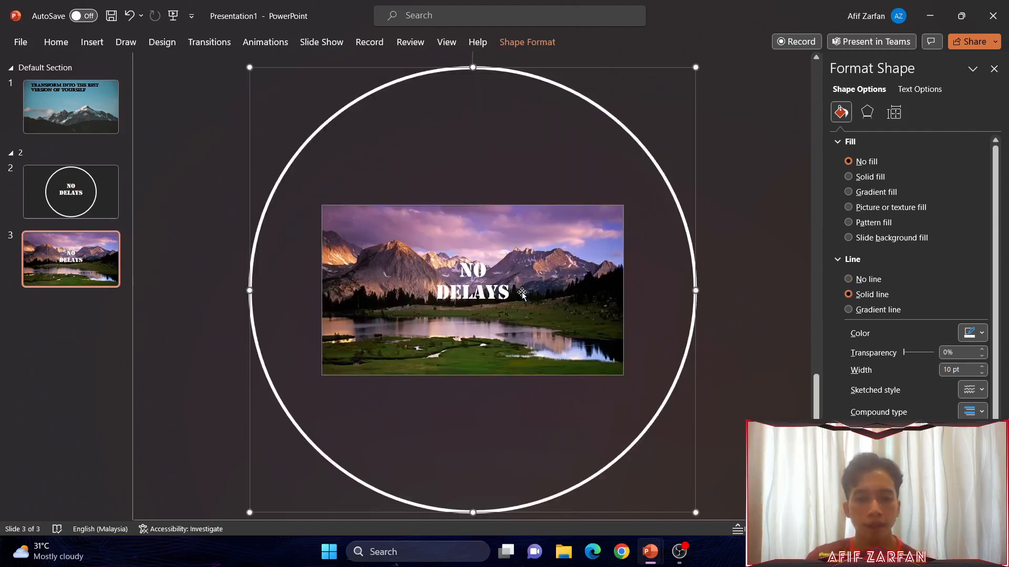
- Change the font color of slide 3's "NO DELAYS" text to black
{"action": "scroll", "coordinate": [472, 289], "scroll_direction": "up", "scroll_amount": 4}
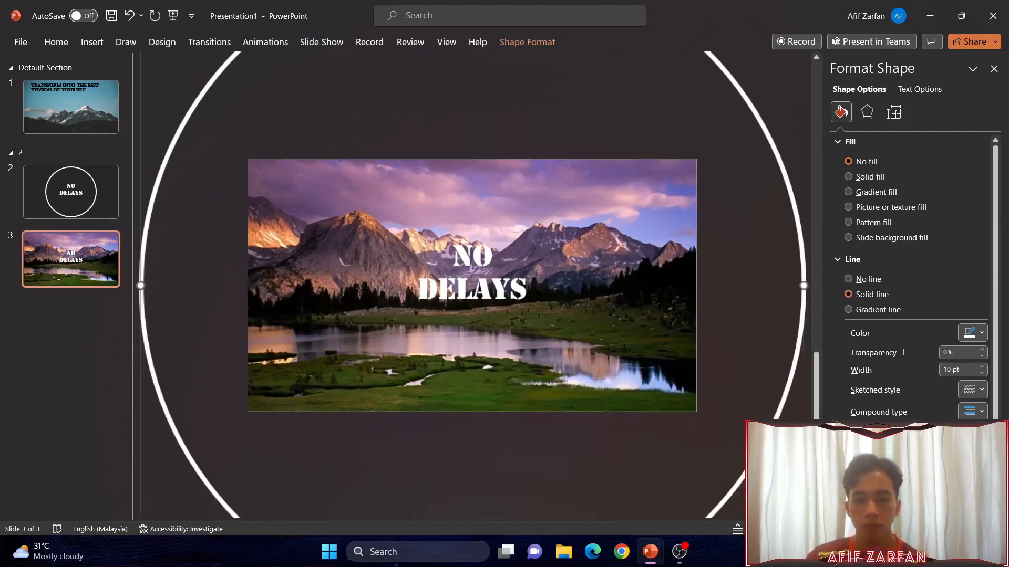
{"action": "scroll", "coordinate": [436, 249], "scroll_direction": "up", "scroll_amount": 4}
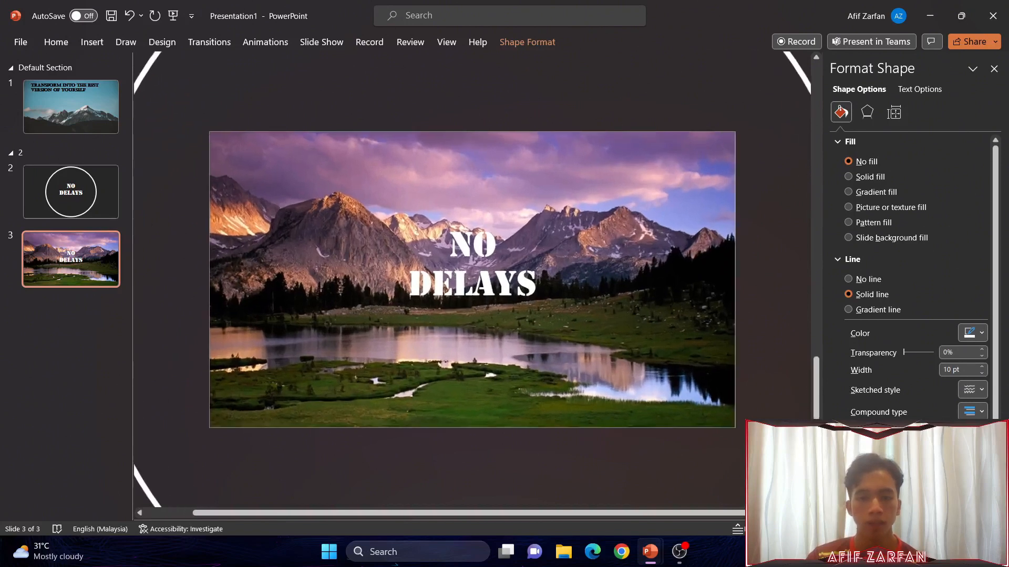
{"action": "left_click_drag", "start_coordinate": [436, 248], "coordinate": [537, 307]}
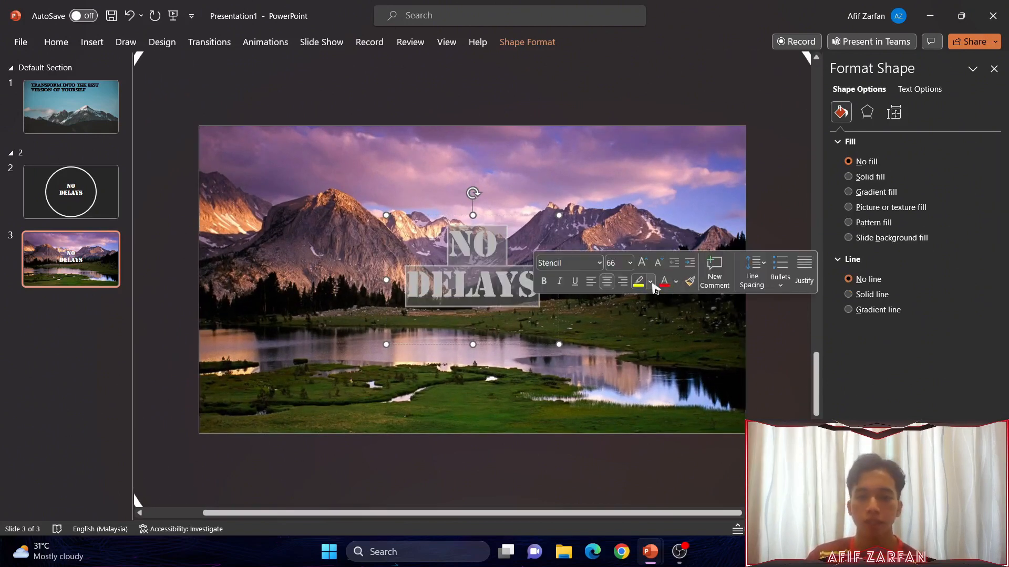
{"action": "left_click", "coordinate": [677, 282]}
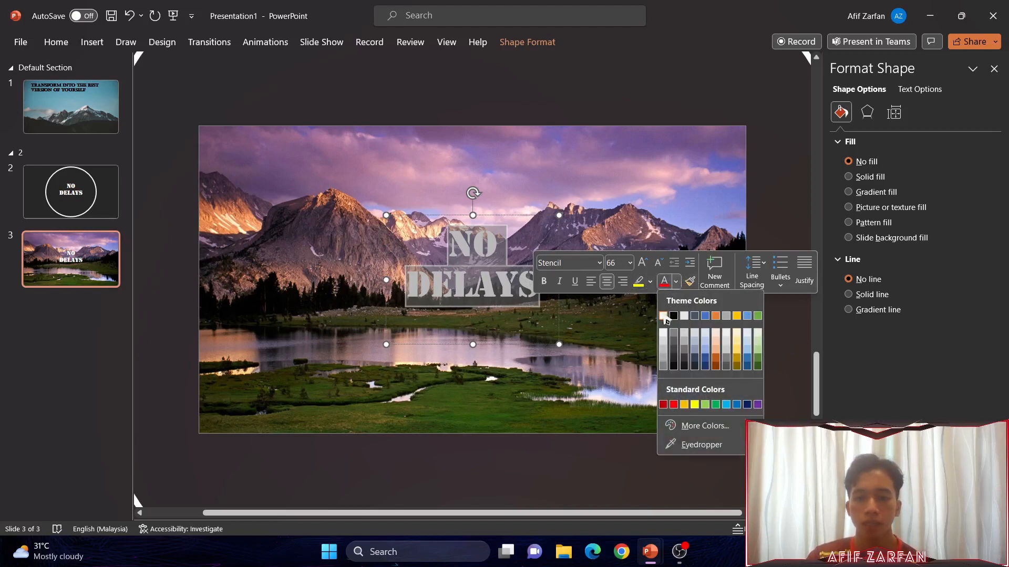
{"action": "left_click", "coordinate": [674, 315]}
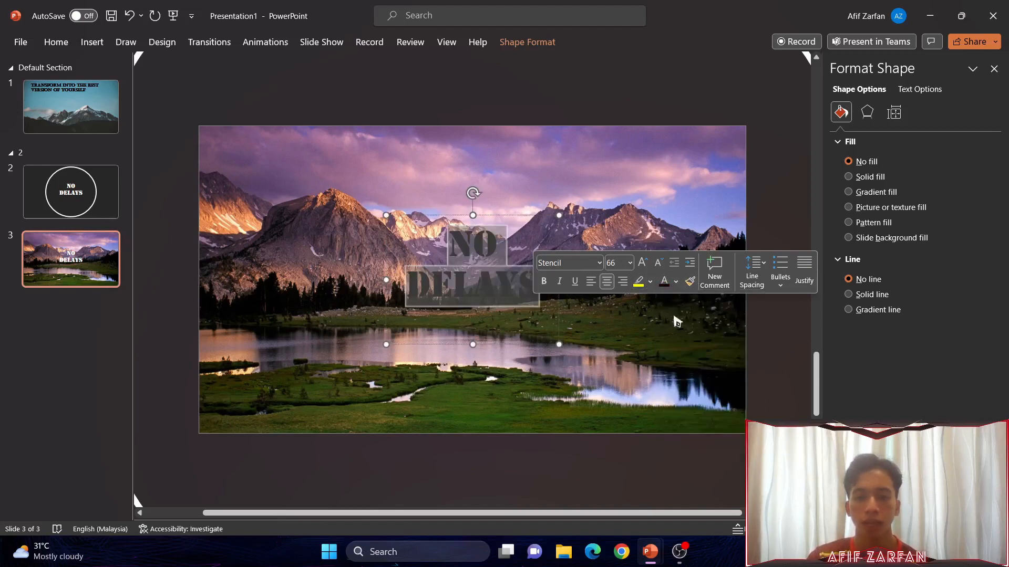
{"action": "left_click", "coordinate": [541, 328]}
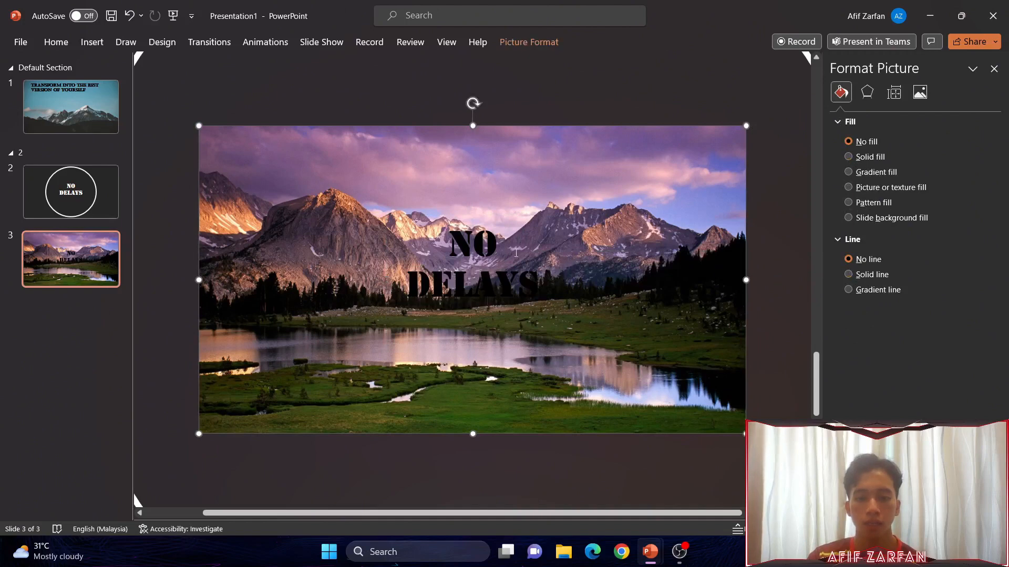
- Widen slide 3's "NO DELAYS" text box so the text fits on one line, and move it to the picture's upper-left area
{"action": "key", "text": "ctrl+z"}
{"action": "key", "text": "ctrl+z"}
{"action": "key", "text": "ctrl+z"}
{"action": "key", "text": "ctrl+z"}
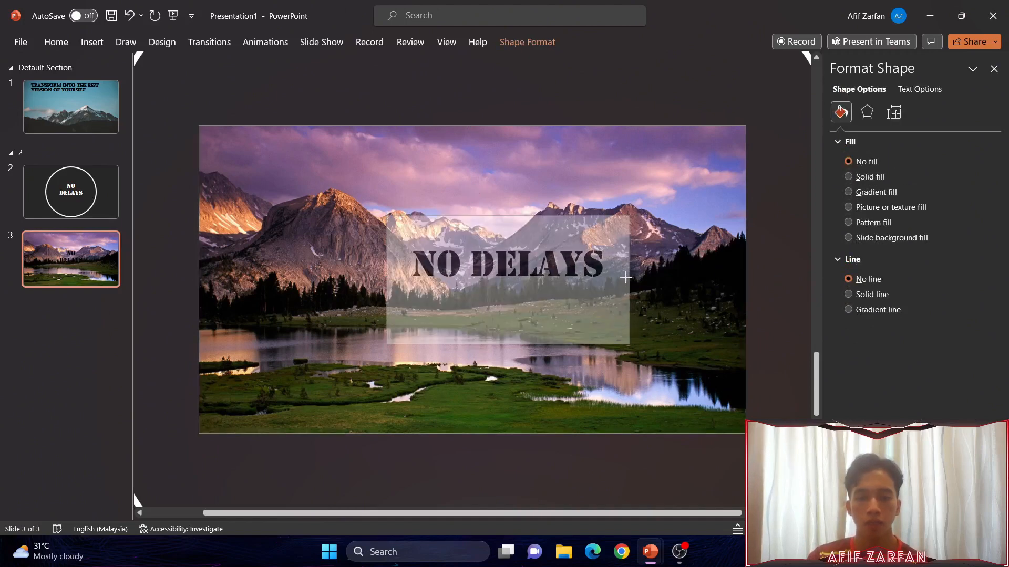
{"action": "key", "text": "ctrl+z"}
{"action": "mouse_move", "coordinate": [544, 346]}
{"action": "left_mouse_down"}
{"action": "mouse_move", "coordinate": [481, 281]}
{"action": "mouse_move", "coordinate": [544, 346]}
{"action": "left_mouse_up"}
{"action": "left_click", "coordinate": [523, 291]}
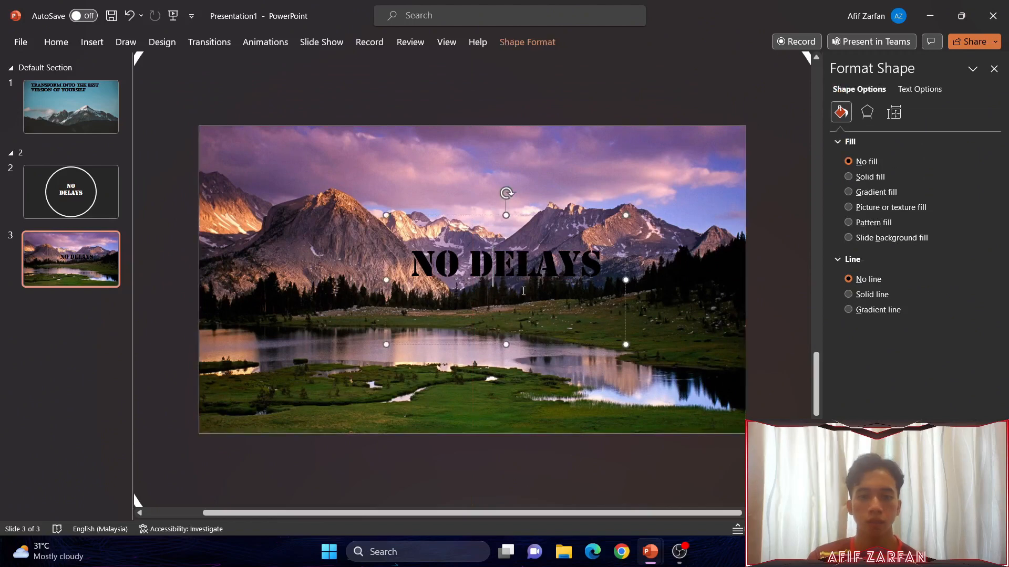
{"action": "left_click_drag", "start_coordinate": [628, 269], "coordinate": [458, 179]}
{"action": "left_click", "coordinate": [574, 290]}
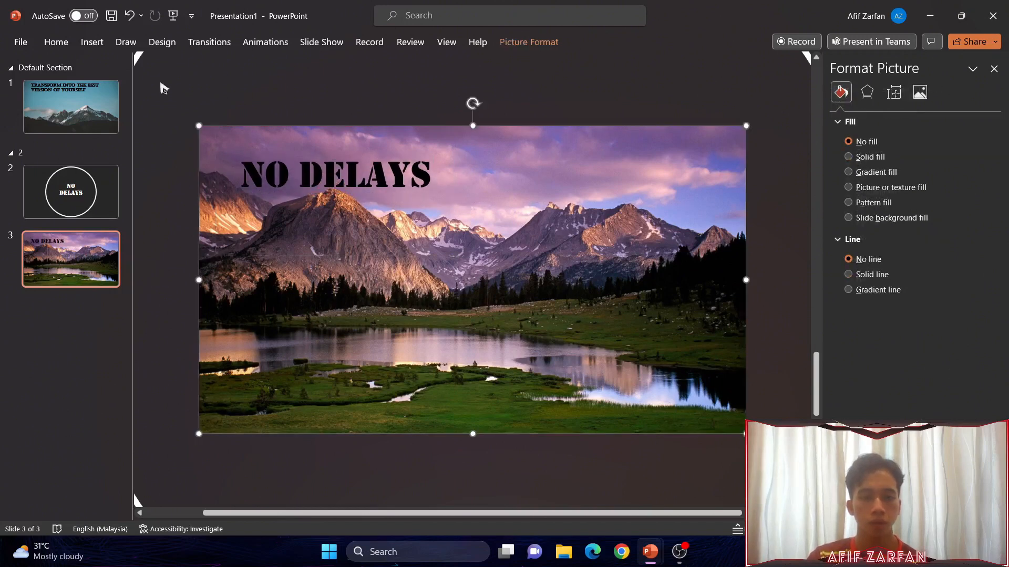
- Insert an empty text box below the "NO DELAYS" title on slide 3
{"action": "left_click", "coordinate": [91, 41]}
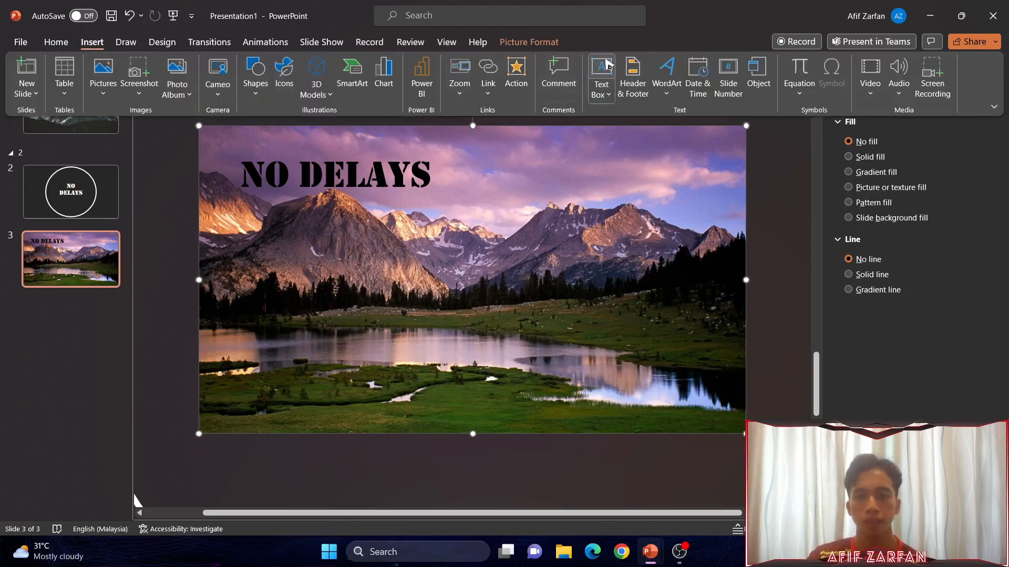
{"action": "left_click", "coordinate": [600, 78]}
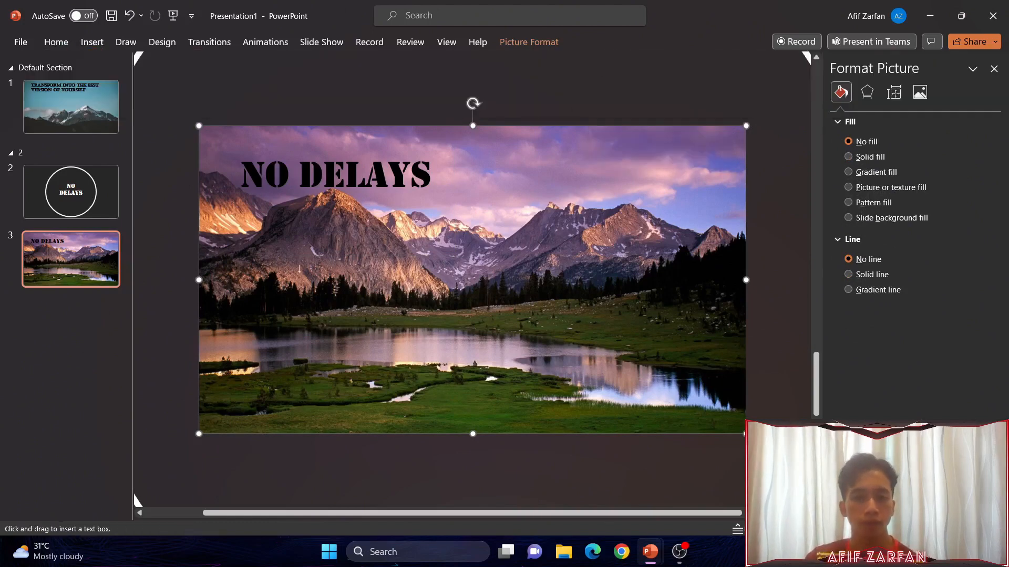
{"action": "left_click", "coordinate": [310, 249]}
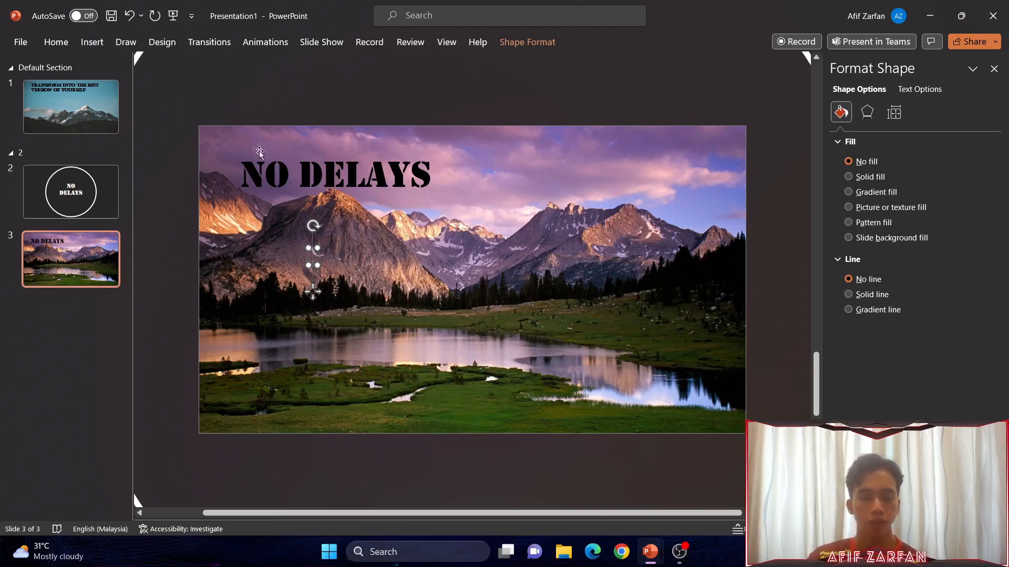
- Switch to the BetterVersion presentation and copy the whole paragraph beginning "The first step to doing anything worthwhile" from slide 3
{"action": "mouse_move", "coordinate": [650, 551]}
{"action": "left_click", "coordinate": [578, 518]}
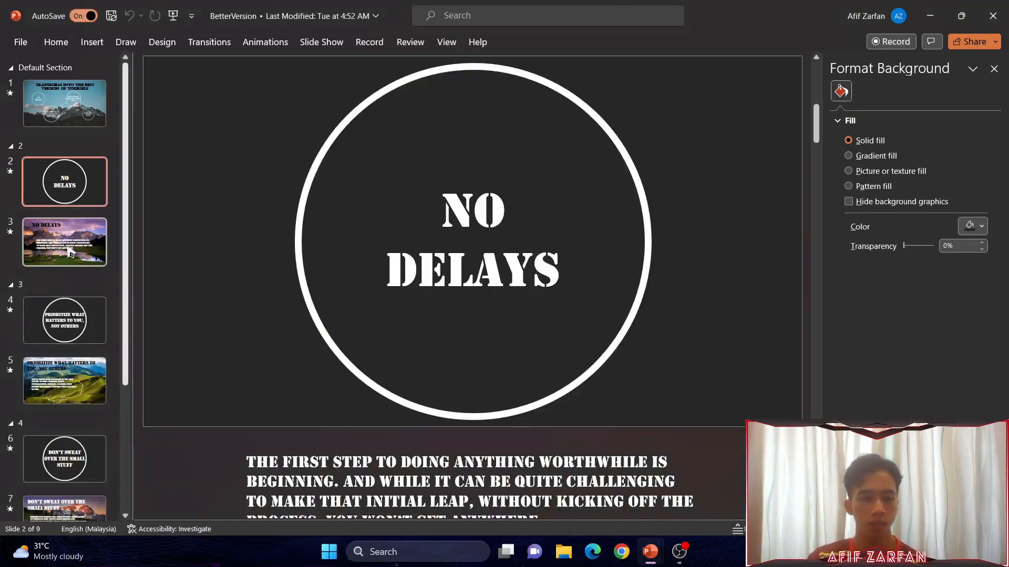
{"action": "left_click", "coordinate": [71, 254]}
{"action": "left_click", "coordinate": [247, 230]}
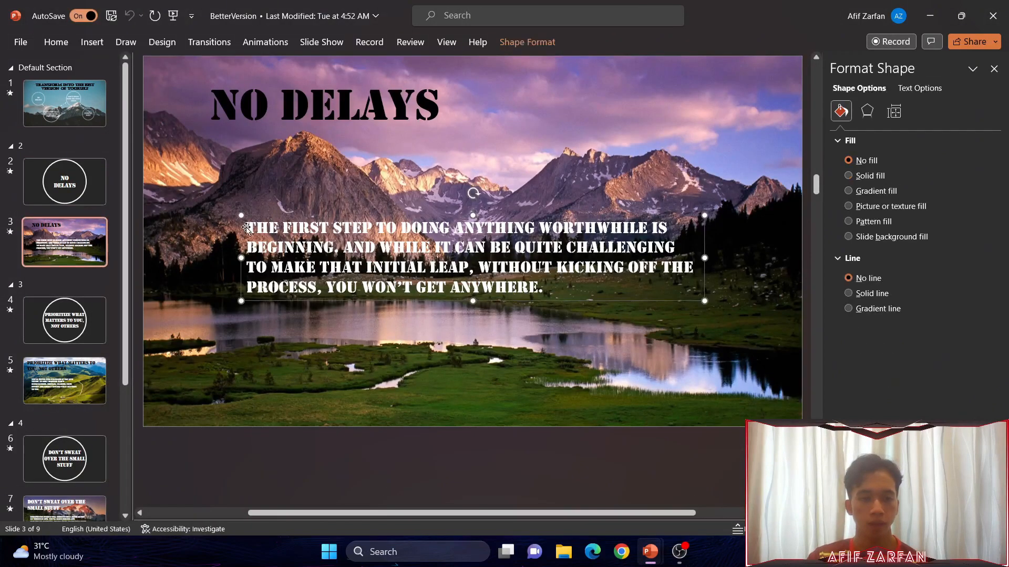
{"action": "left_click_drag", "start_coordinate": [248, 227], "coordinate": [547, 288]}
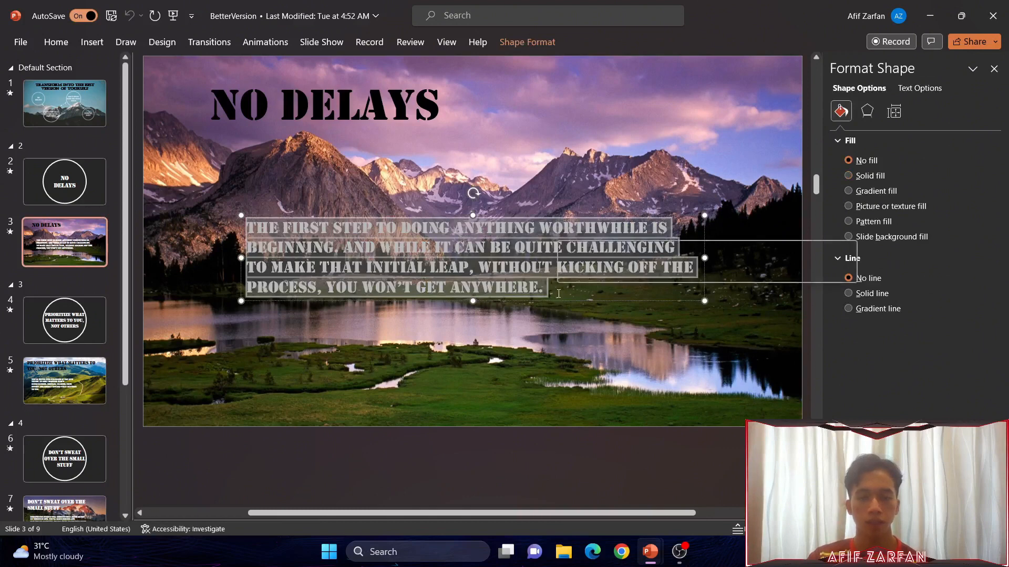
- Return to Presentation1 and paste the copied paragraph into the empty text box on slide 3
{"action": "mouse_move", "coordinate": [649, 544]}
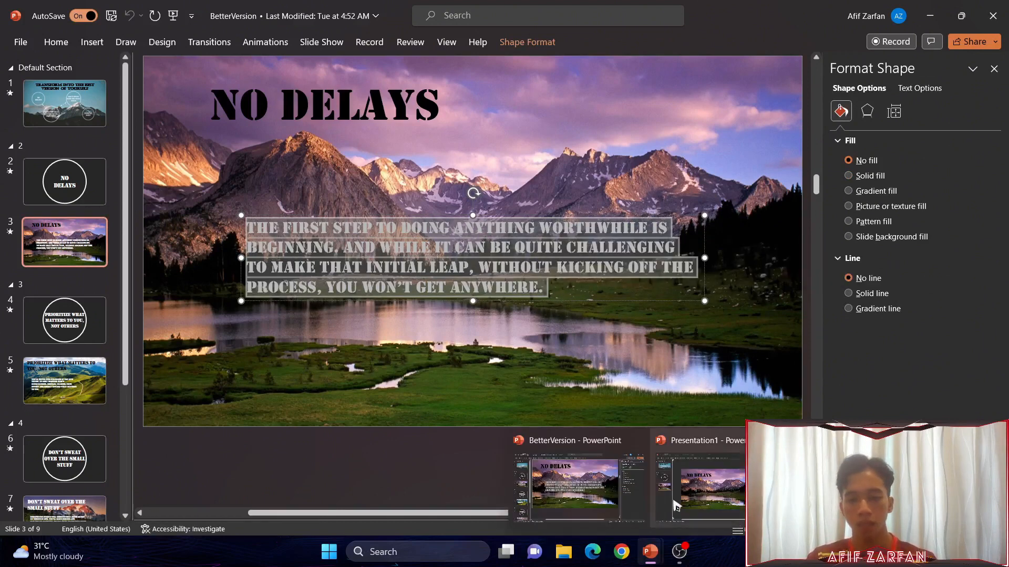
{"action": "left_click", "coordinate": [685, 492]}
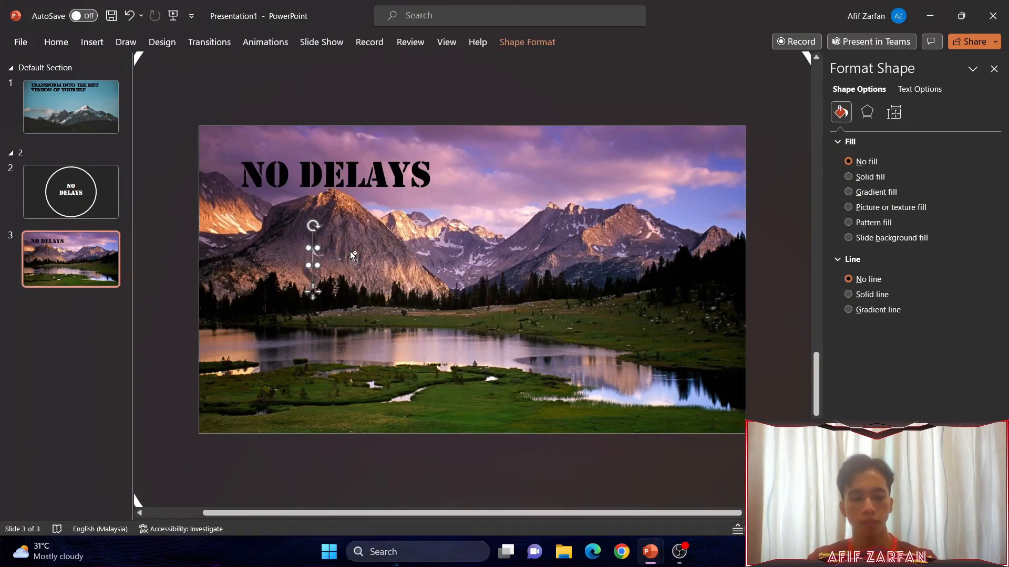
{"action": "key", "text": "ctrl+v"}
- Narrow the paragraph's text box from its far end until the text wraps onto three lines within the slide
{"action": "scroll", "coordinate": [446, 298], "scroll_direction": "right", "scroll_amount": 5}
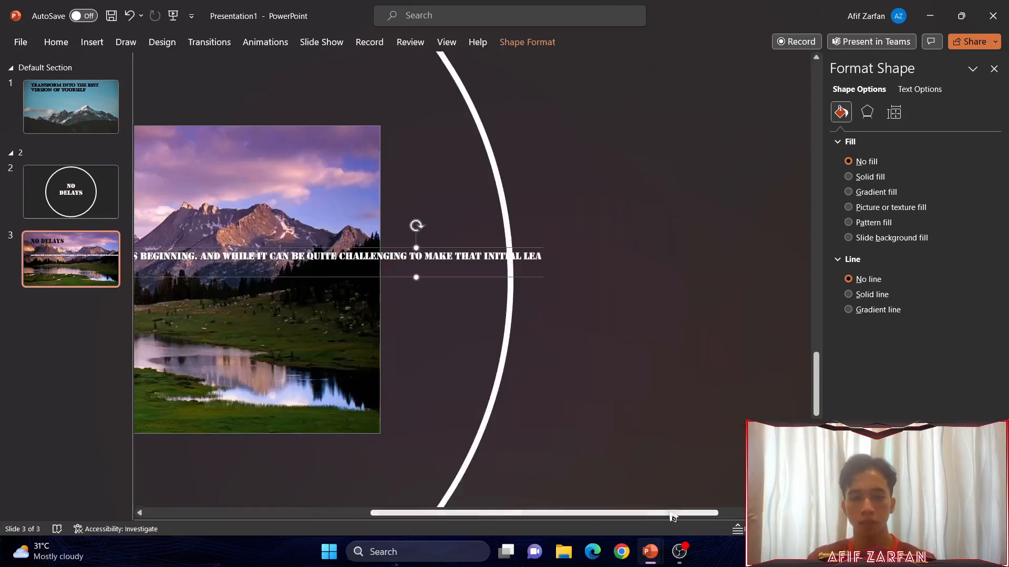
{"action": "left_click_drag", "start_coordinate": [604, 511], "coordinate": [683, 512]}
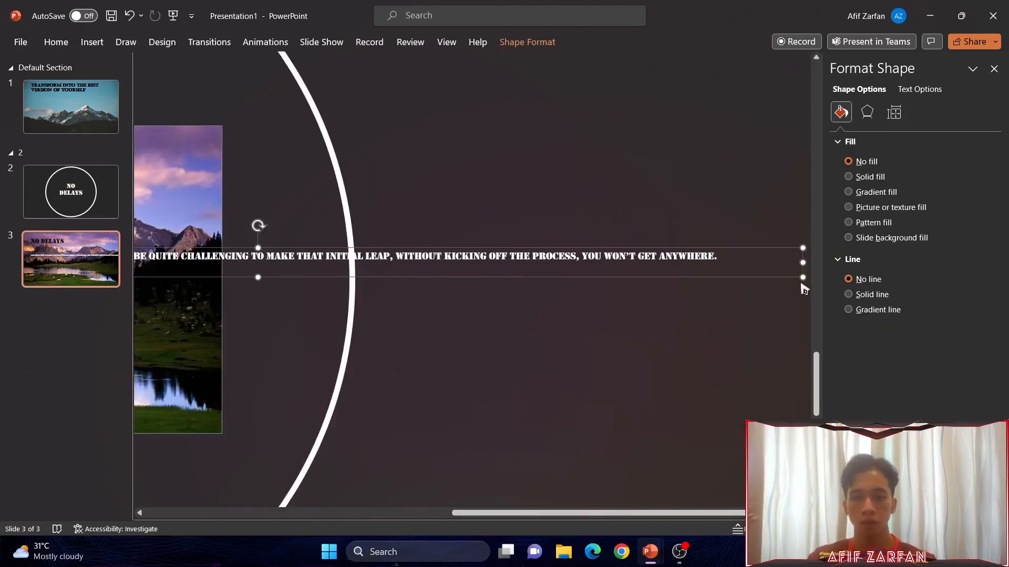
{"action": "left_click_drag", "start_coordinate": [801, 277], "coordinate": [163, 360]}
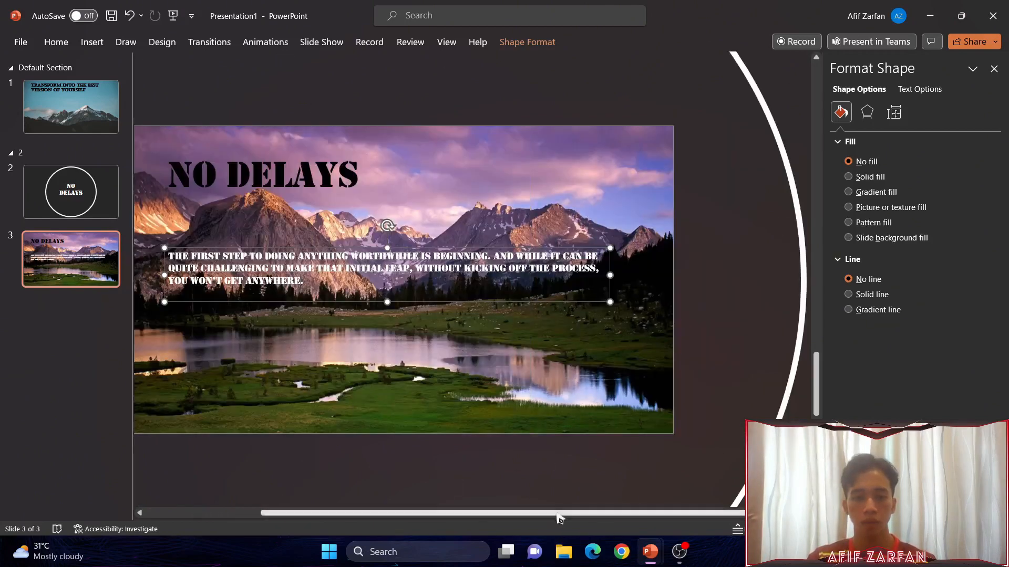
{"action": "left_click_drag", "start_coordinate": [603, 513], "coordinate": [442, 513]}
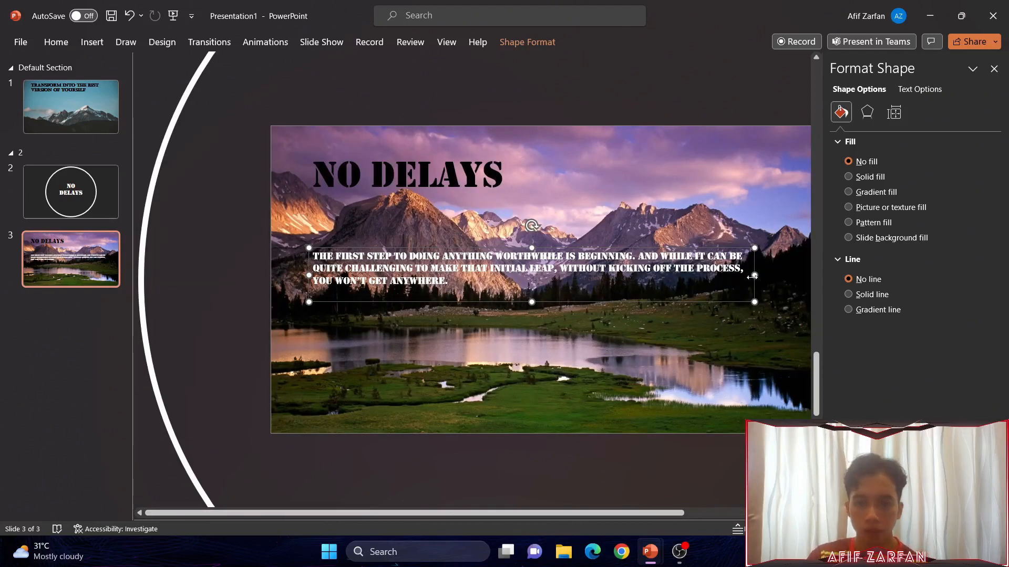
{"action": "left_click_drag", "start_coordinate": [754, 275], "coordinate": [743, 274]}
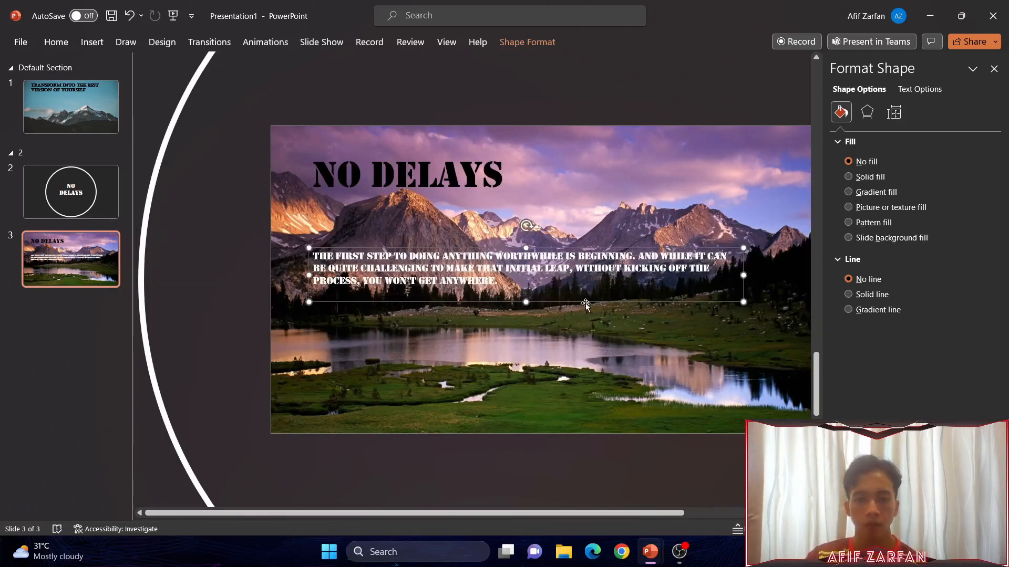
- Shift the paragraph slightly down and to the right, and narrow its text box so the text wraps onto four lines
{"action": "left_click_drag", "start_coordinate": [586, 304], "coordinate": [593, 312]}
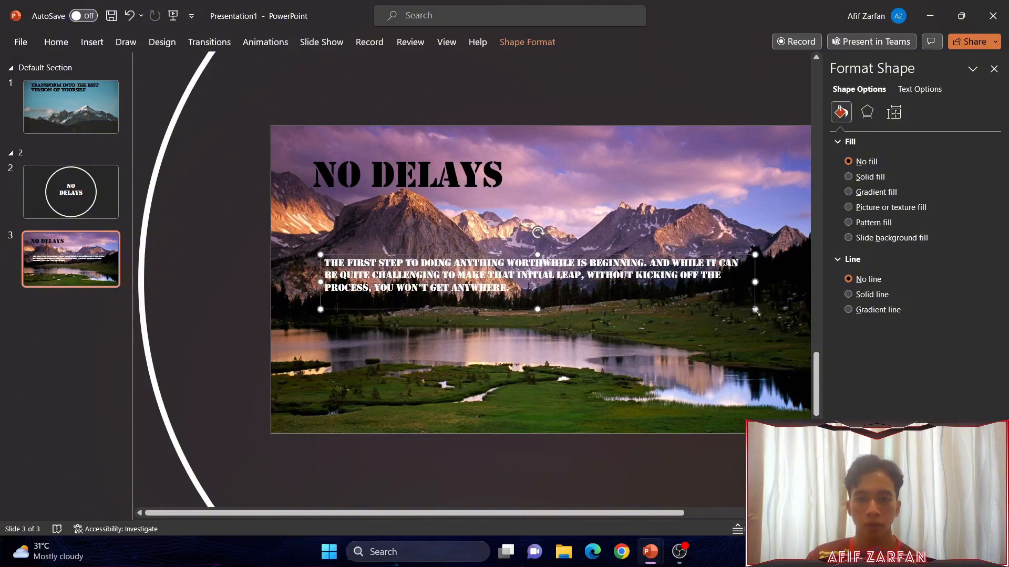
{"action": "left_click_drag", "start_coordinate": [755, 310], "coordinate": [672, 366]}
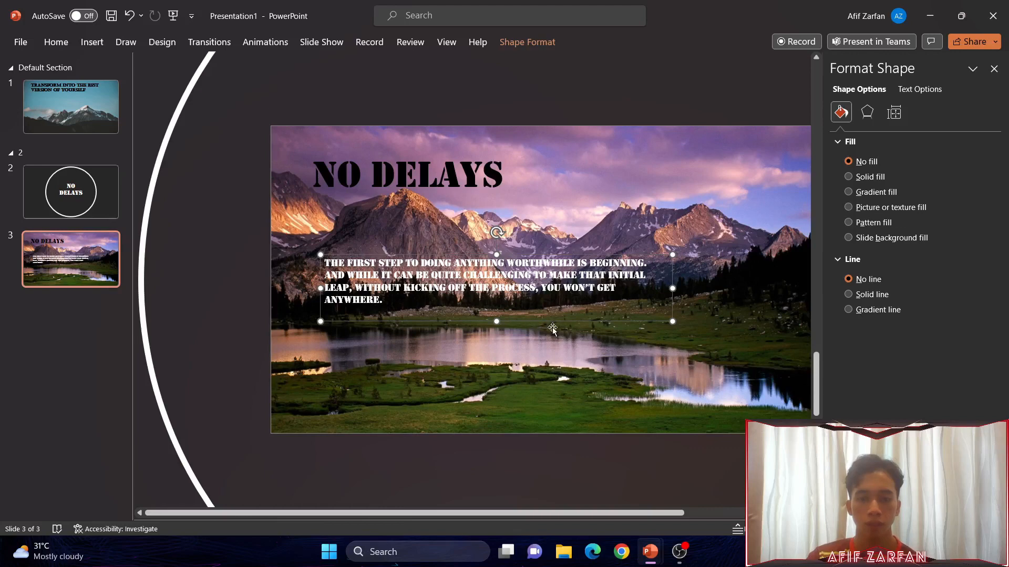
{"action": "mouse_move", "coordinate": [552, 322]}
{"action": "left_mouse_down"}
{"action": "mouse_move", "coordinate": [551, 338]}
{"action": "mouse_move", "coordinate": [552, 313]}
{"action": "mouse_move", "coordinate": [551, 325]}
{"action": "left_mouse_up"}
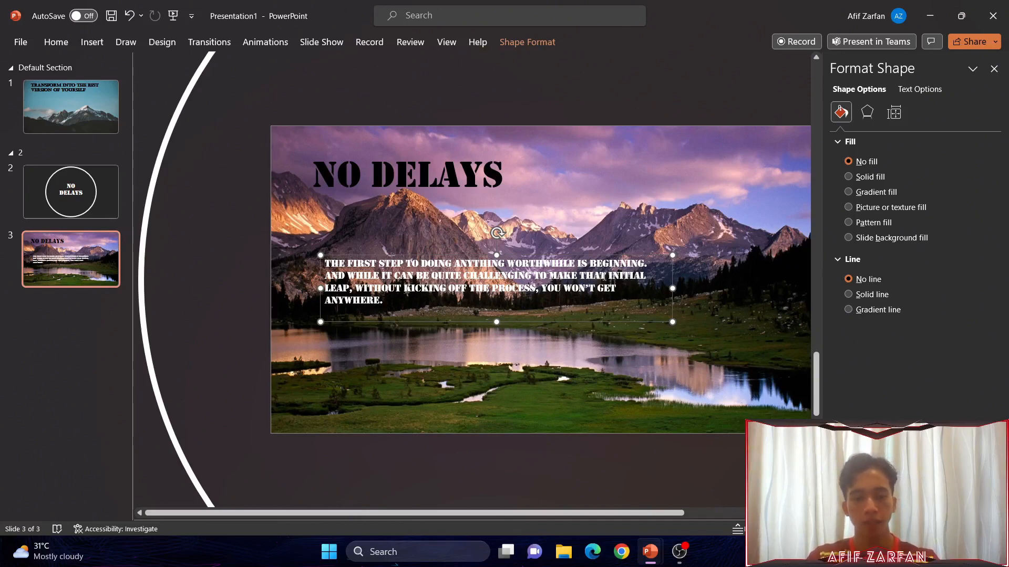
- Open slide 2 with the "NO DELAYS" circle
{"action": "left_click", "coordinate": [71, 192]}
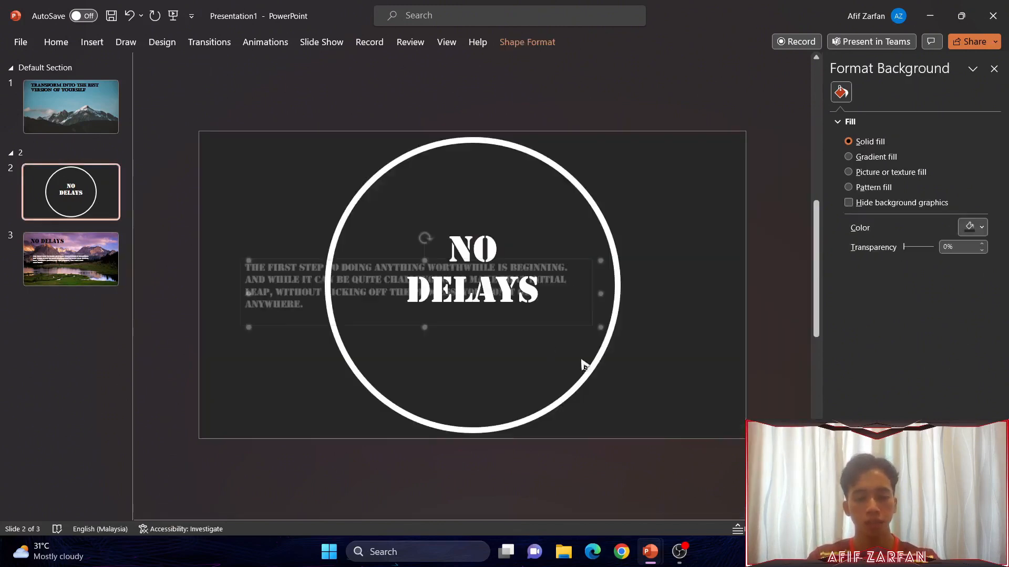